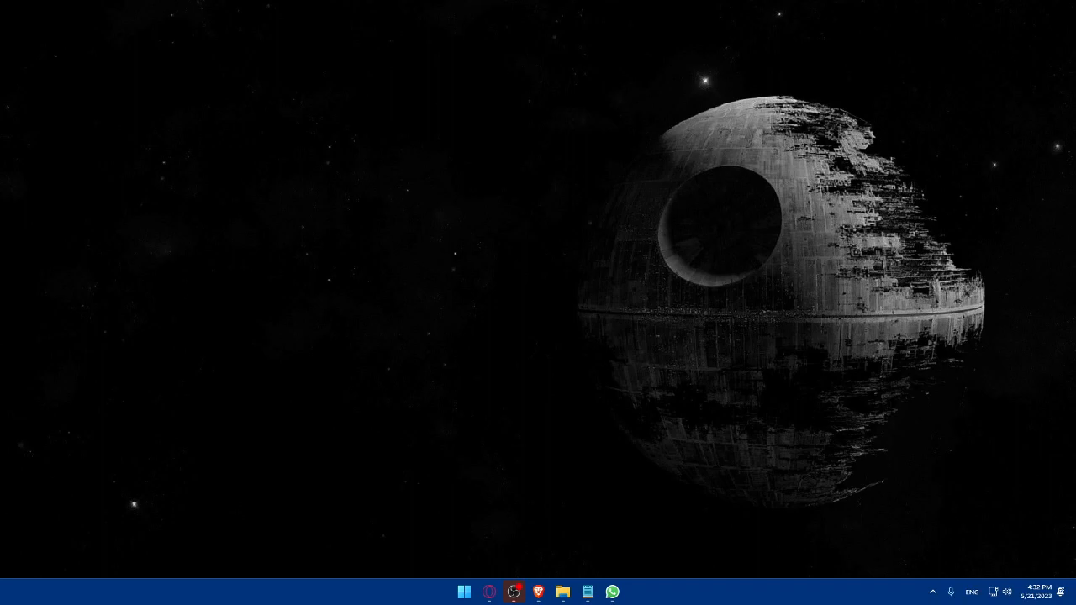
Open Brave, go to teelaunch.com and log in to the teelaunch app
click(538, 591)
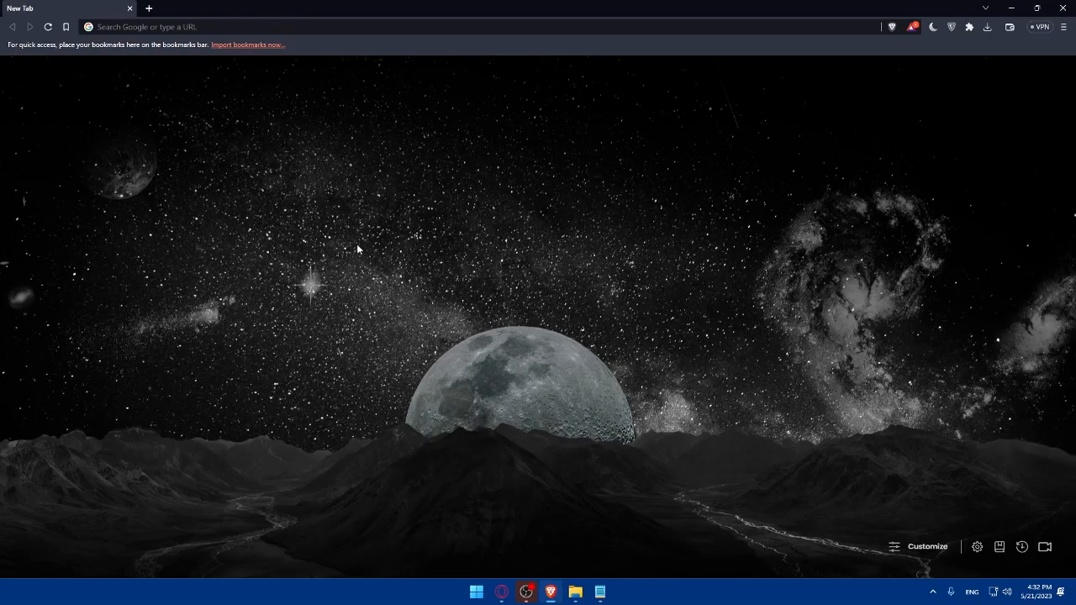
click(244, 27)
text(teelaunch.com)
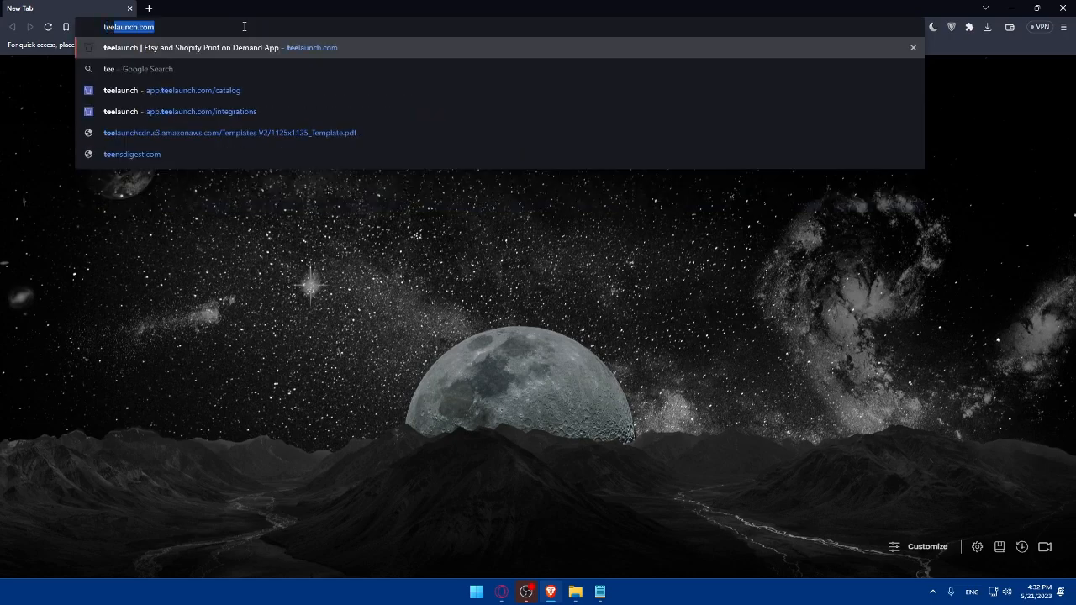
key(Right)
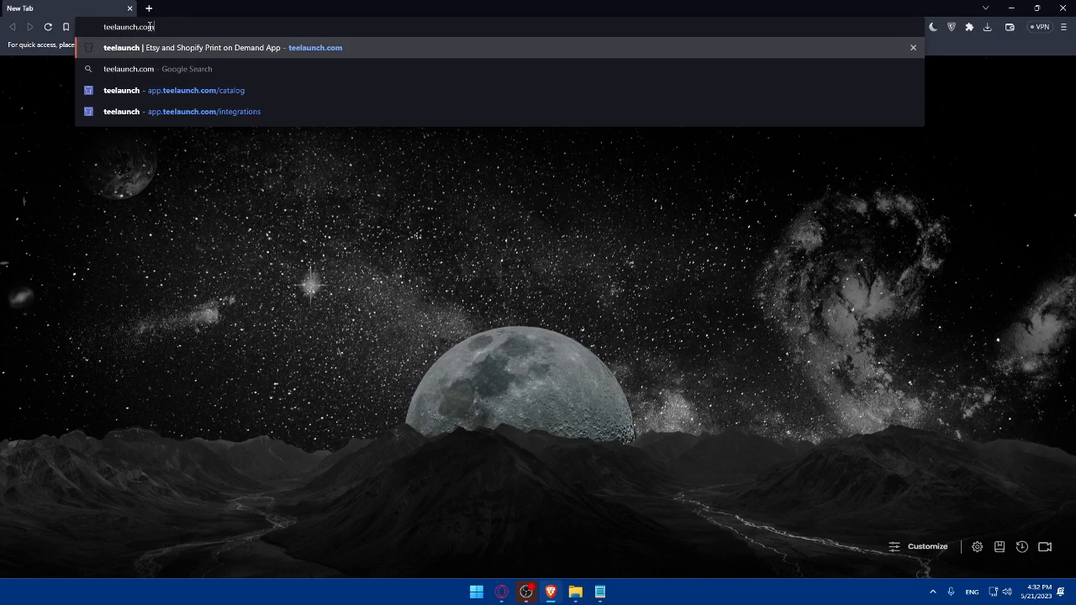
key(Return)
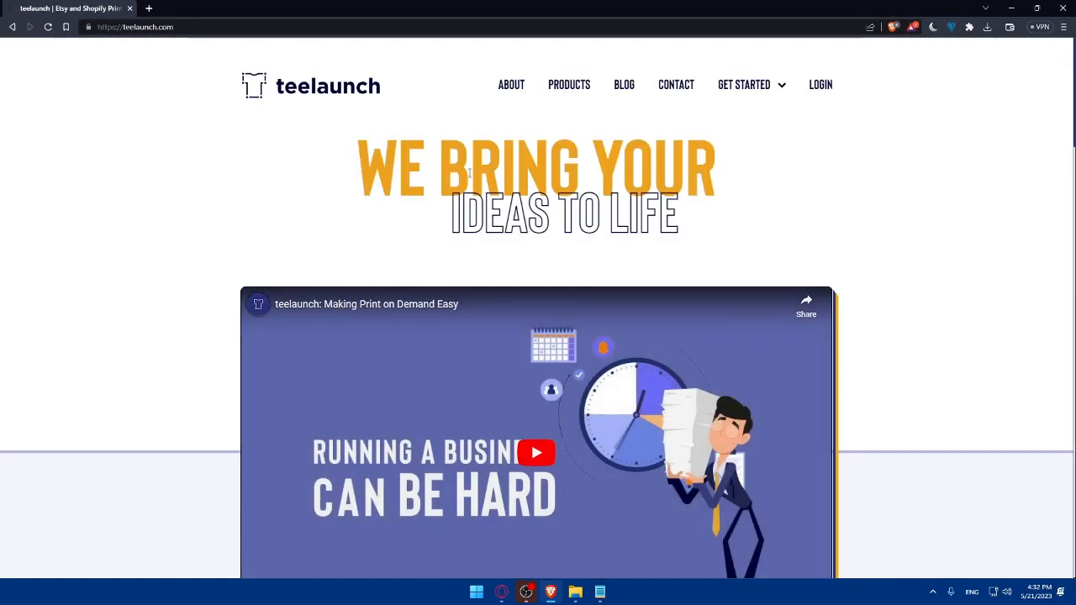
click(820, 85)
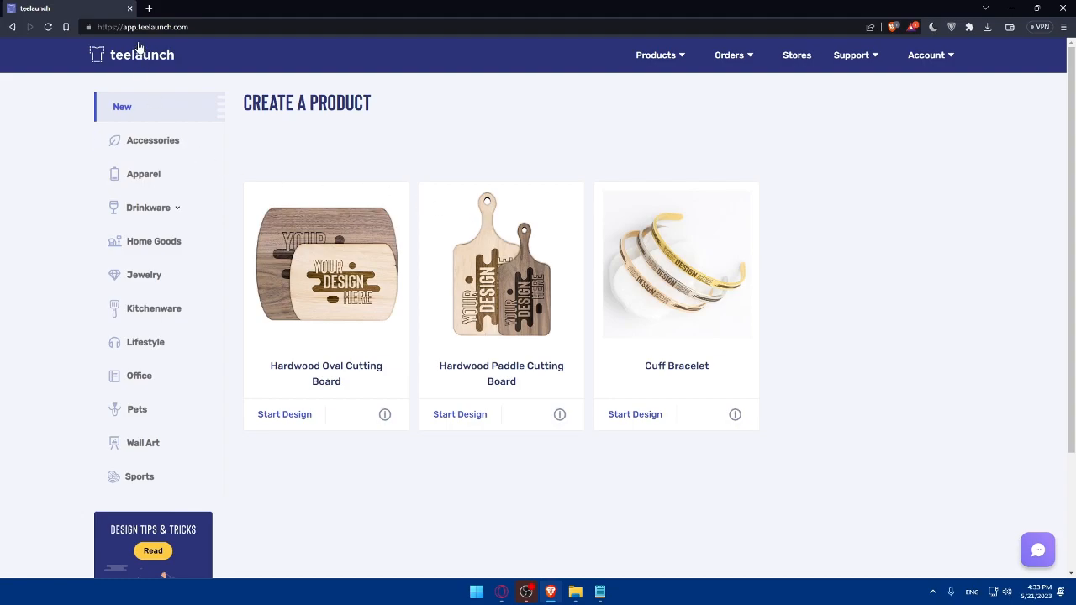
In a new tab, try going directly to woocommerce.com
click(149, 8)
text(woo)
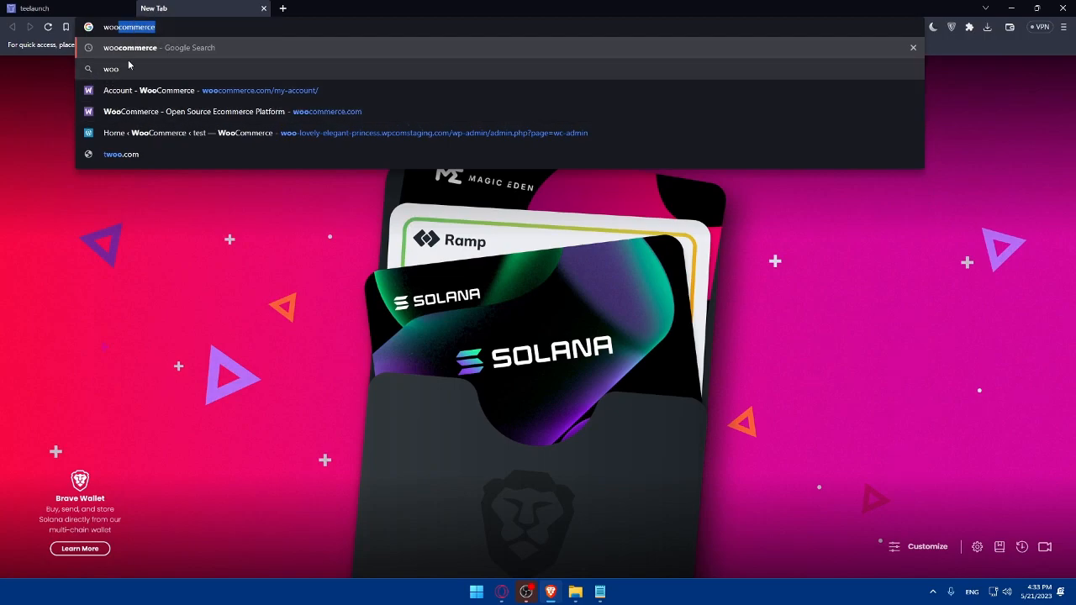
text(copmmer)
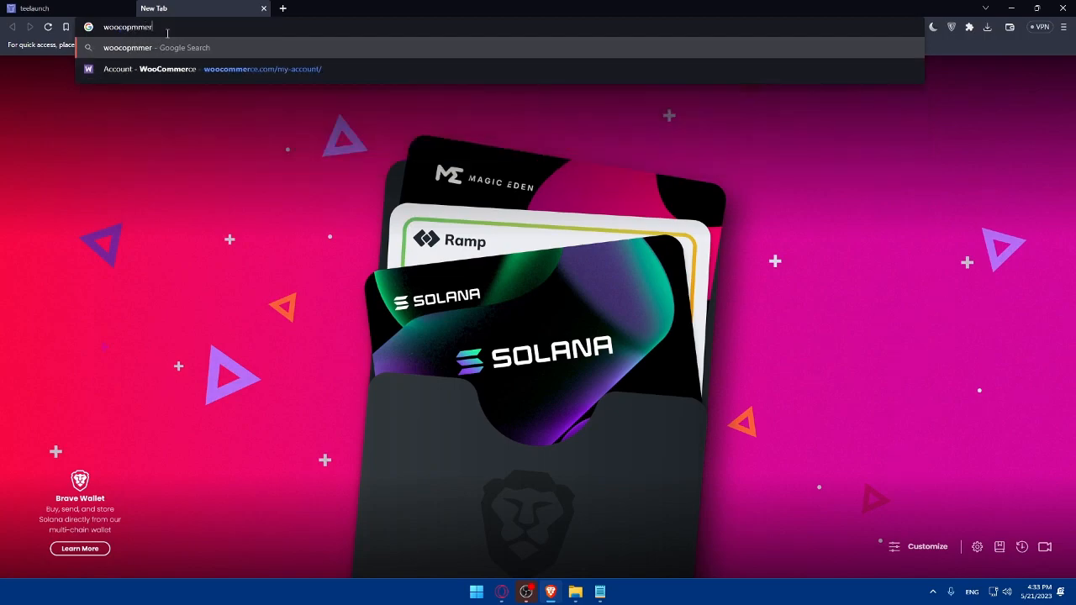
key(BackSpace)
key(BackSpace)
key(BackSpace)
text(ommerce.com)
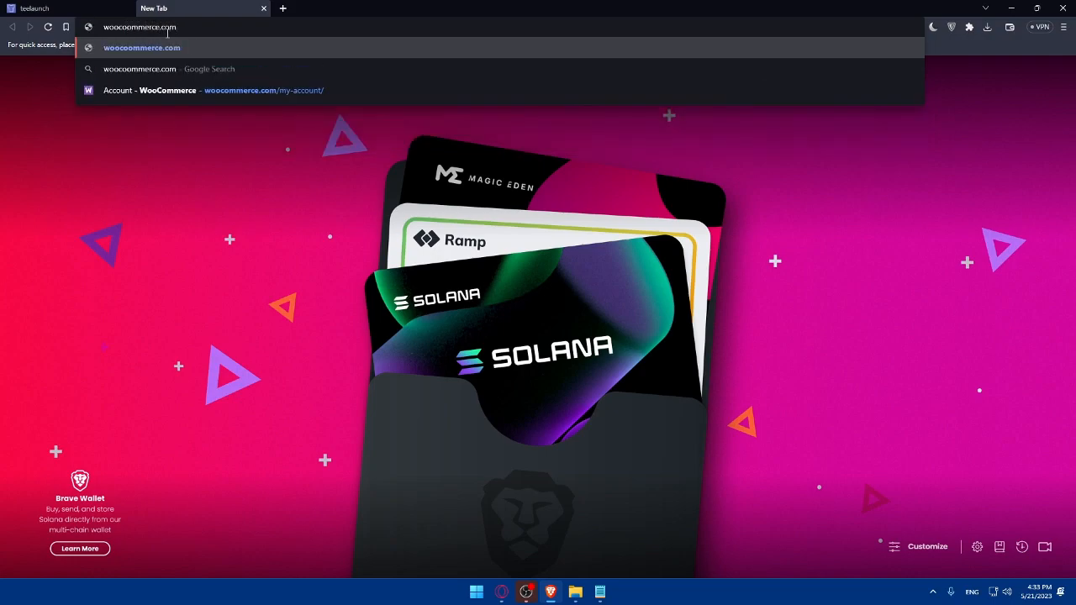
key(Return)
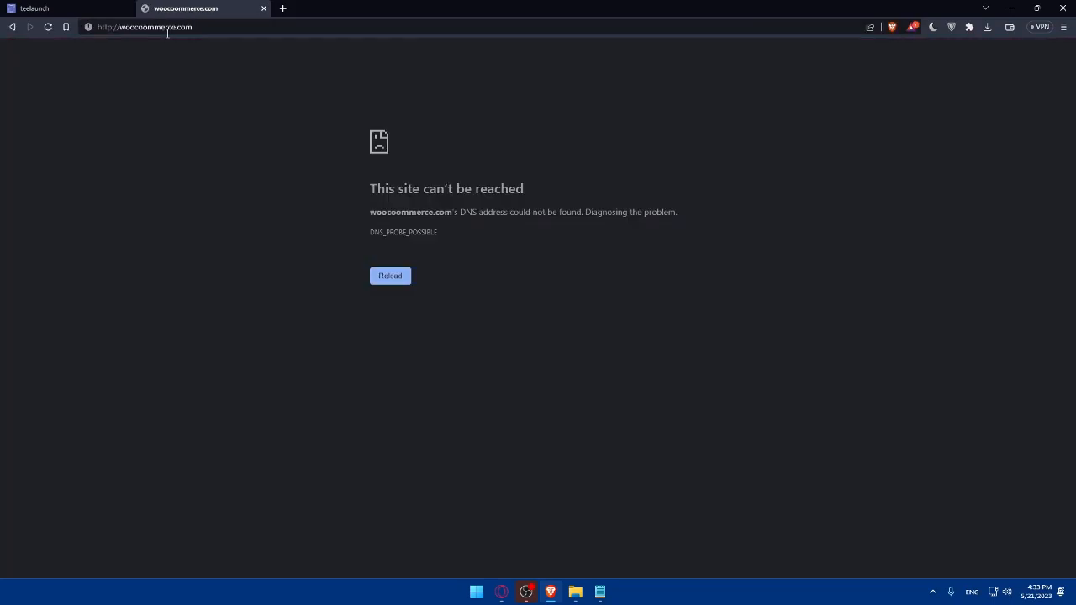
Search the web for woocommerce, open the WooCommerce dashboard, then return to teelaunch
click(173, 27)
text(woo)
key(Delete)
click(184, 67)
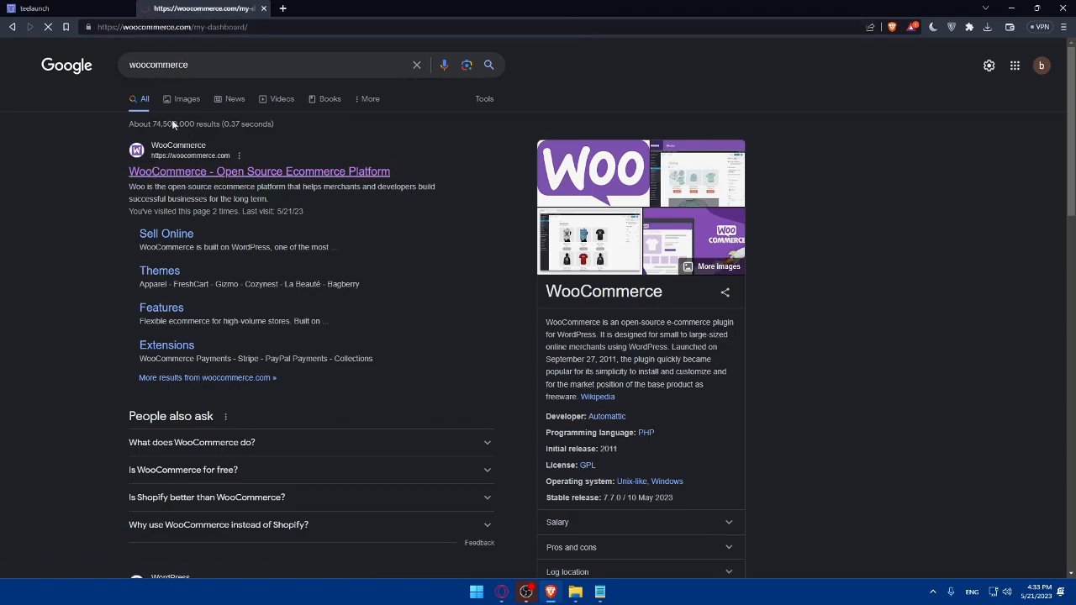
click(181, 171)
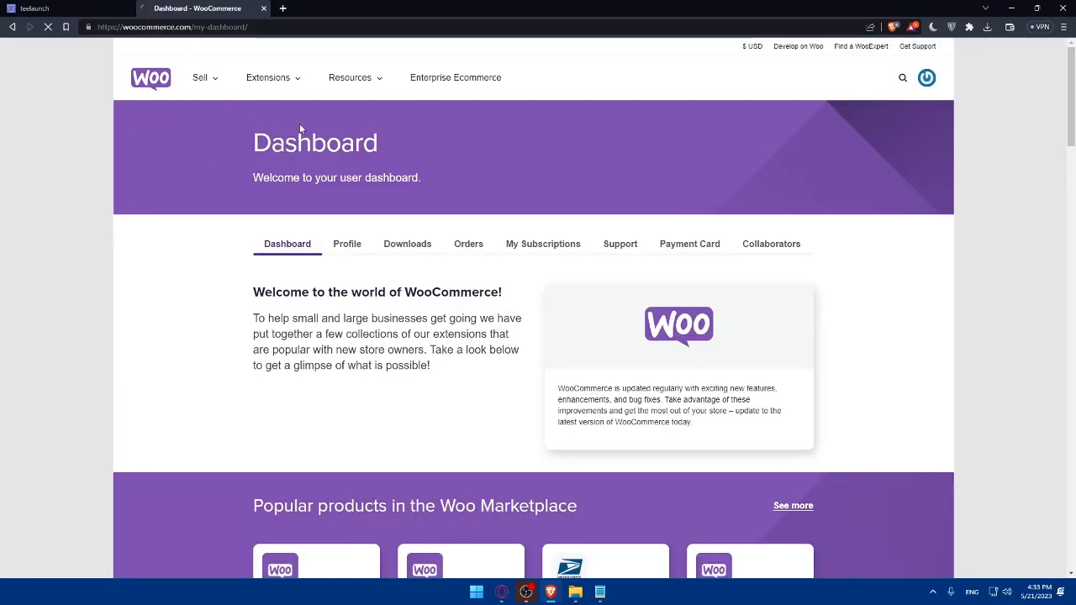
scroll(428, 257, down, 9)
scroll(428, 257, up, 9)
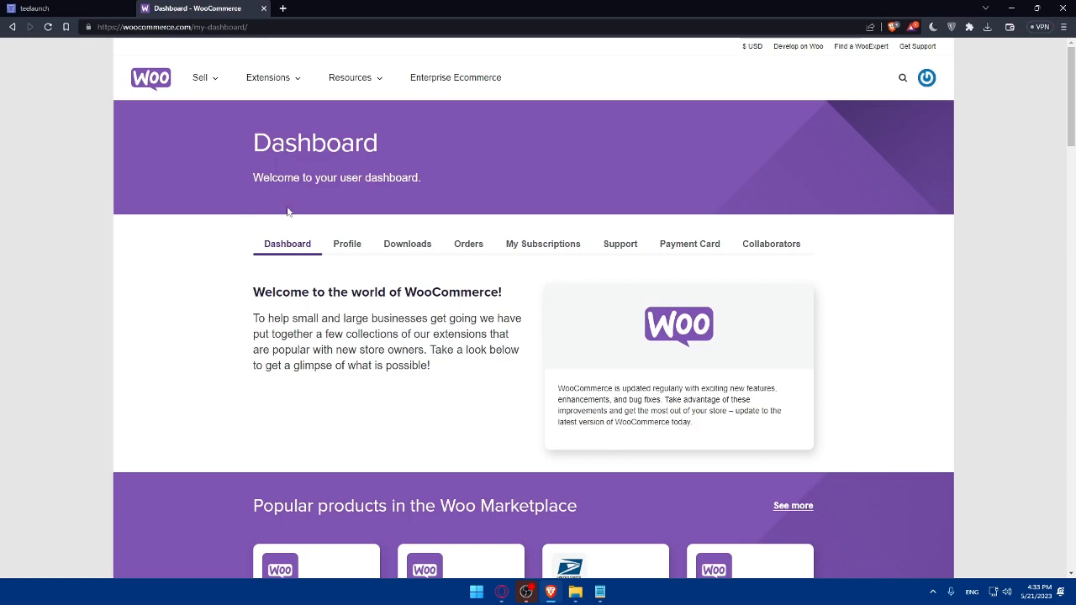
click(114, 6)
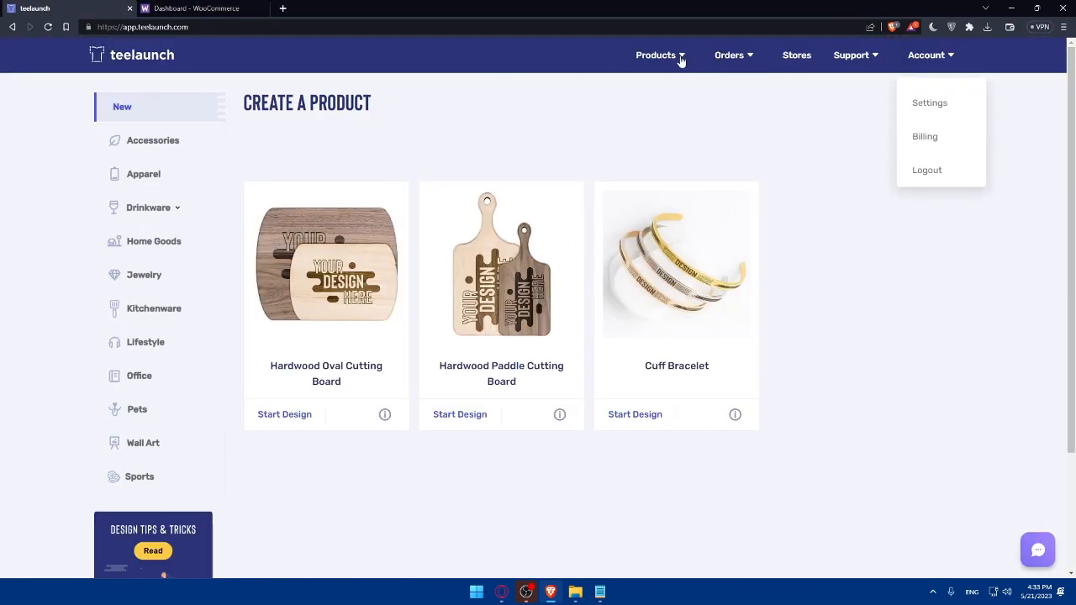
From Stores, start adding a new WooCommerce store and review the Store URL field
click(790, 60)
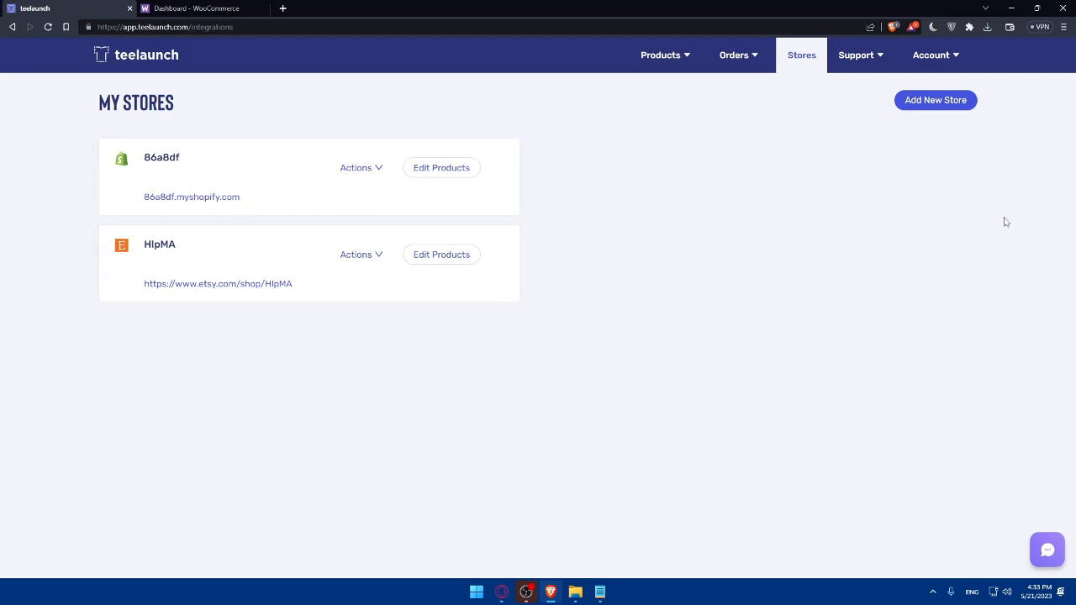
click(942, 100)
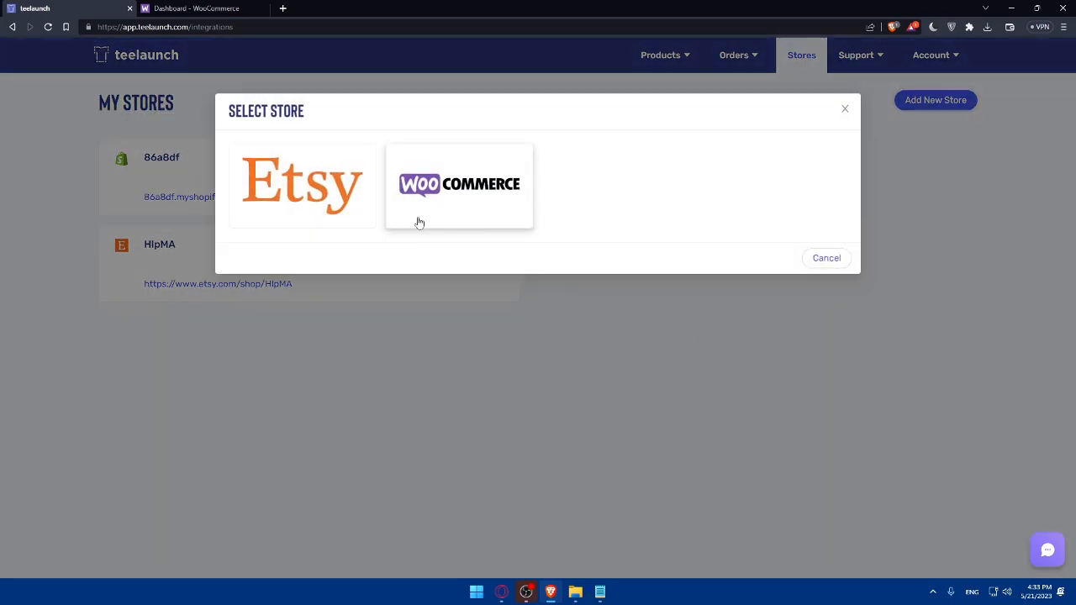
click(468, 205)
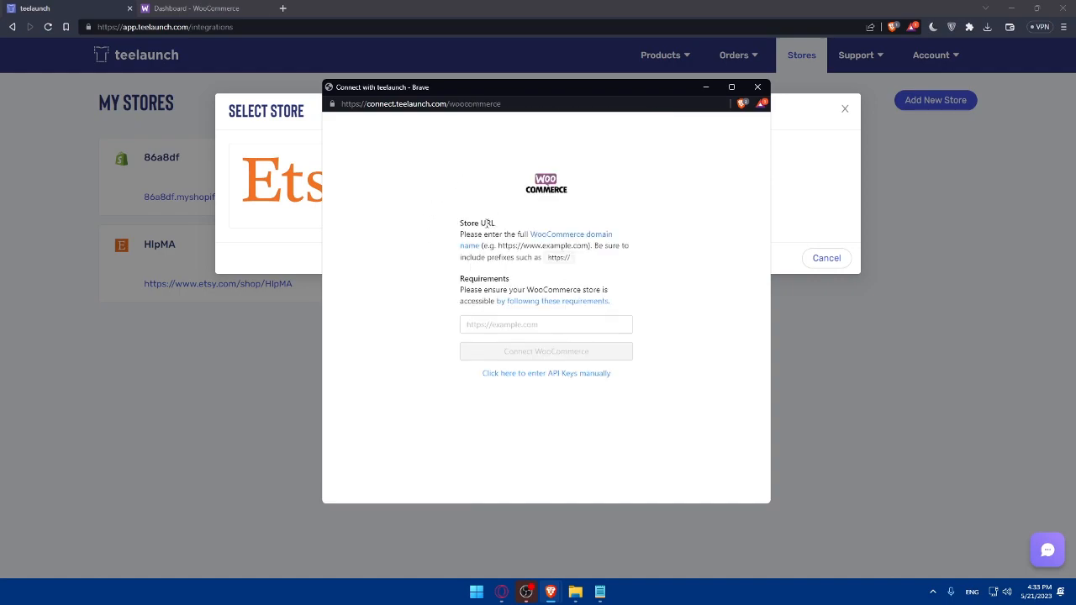
drag(495, 222, 460, 218)
click(506, 225)
click(532, 330)
click(460, 219)
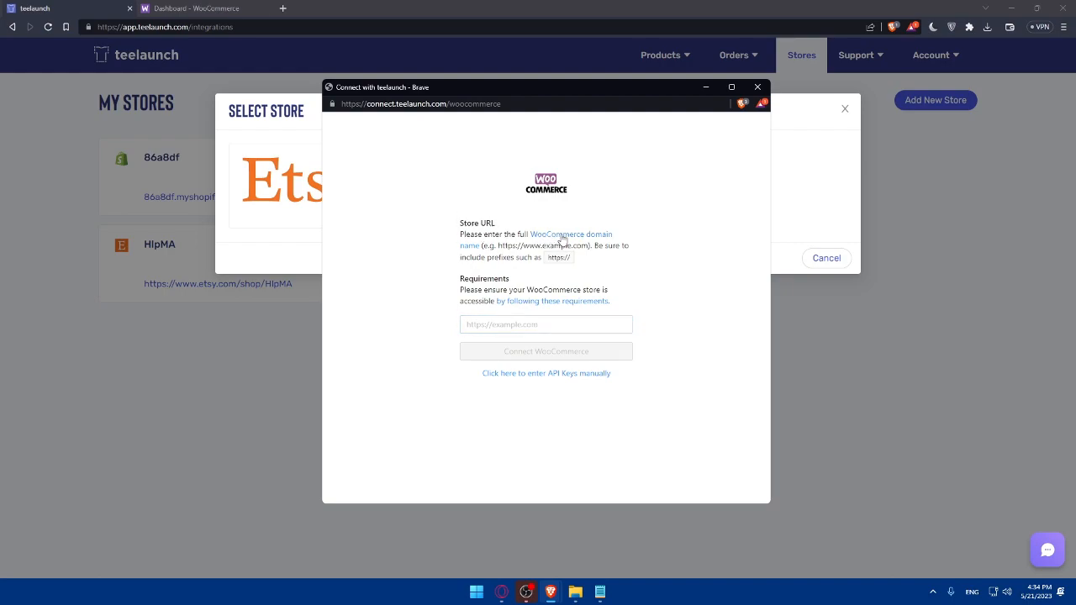
Read the WooCommerce store requirements page in a new tab, then close it
right_click(546, 307)
click(596, 314)
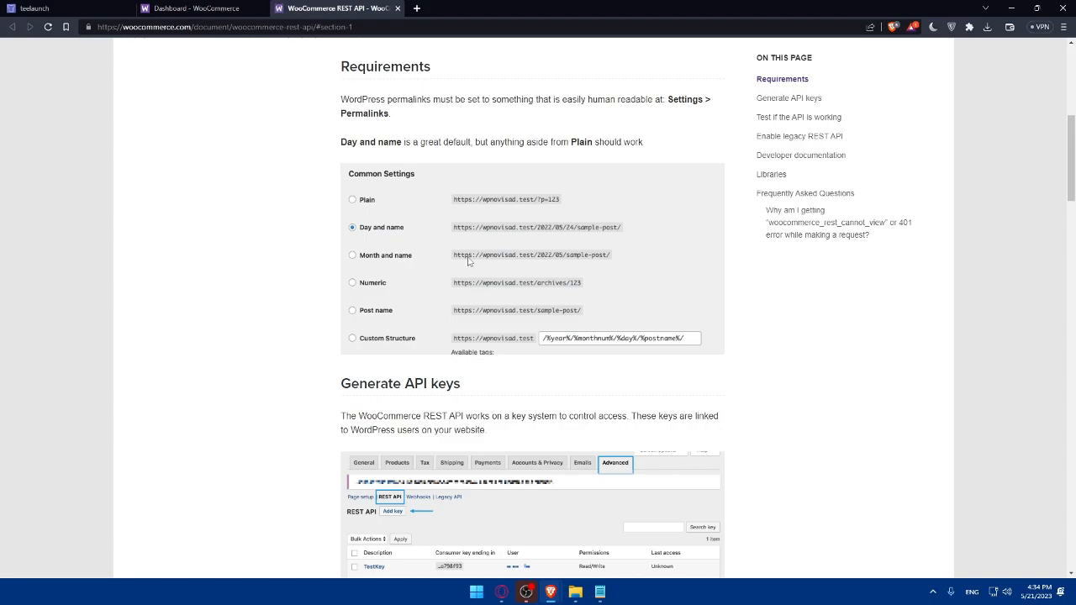
scroll(476, 264, down, 5)
scroll(475, 262, up, 10)
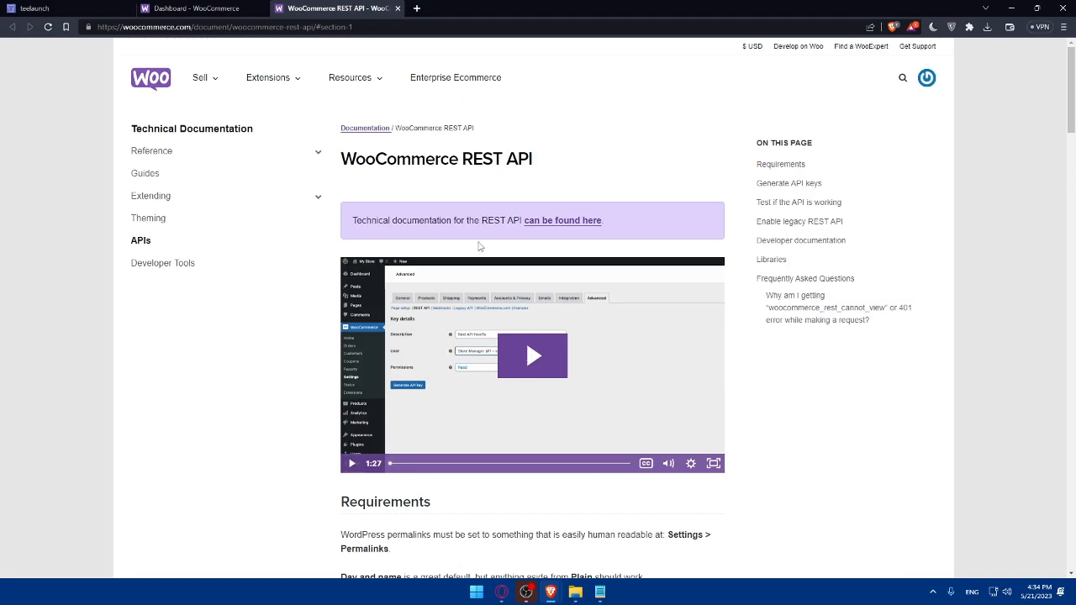
scroll(480, 245, down, 9)
scroll(483, 242, down, 20)
scroll(501, 293, up, 15)
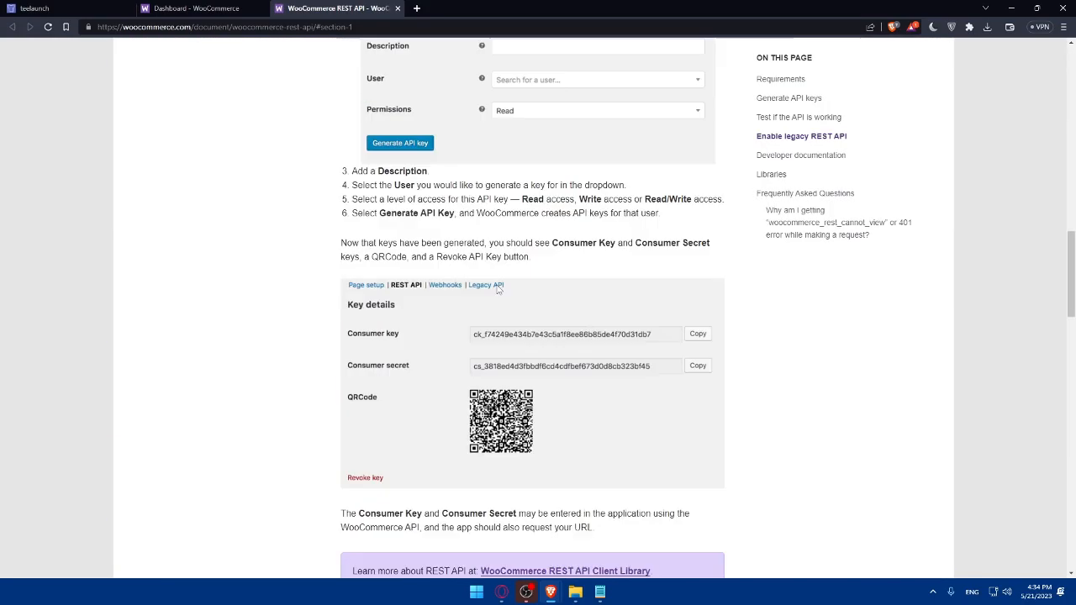
click(396, 9)
Reopen the WooCommerce connect window and view the manual API keys option
key(ctrl+shift+Tab)
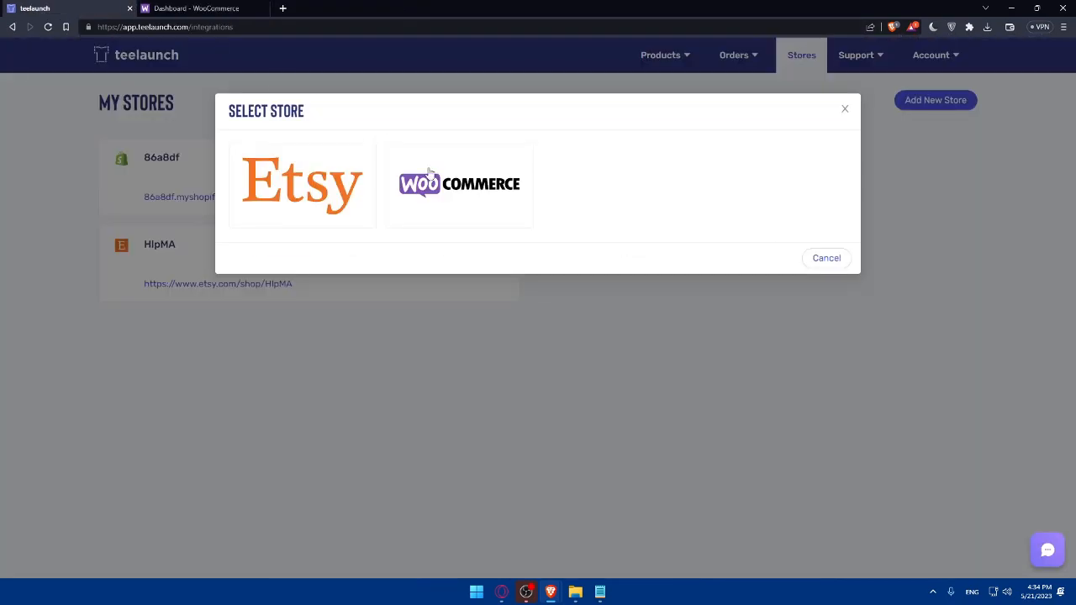
click(461, 203)
click(488, 327)
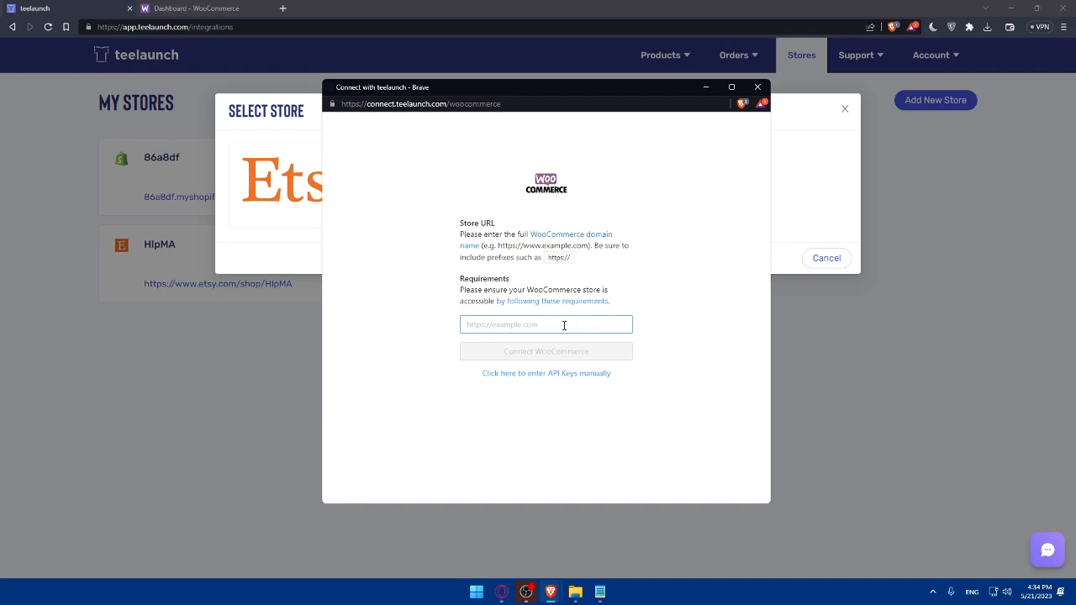
click(521, 374)
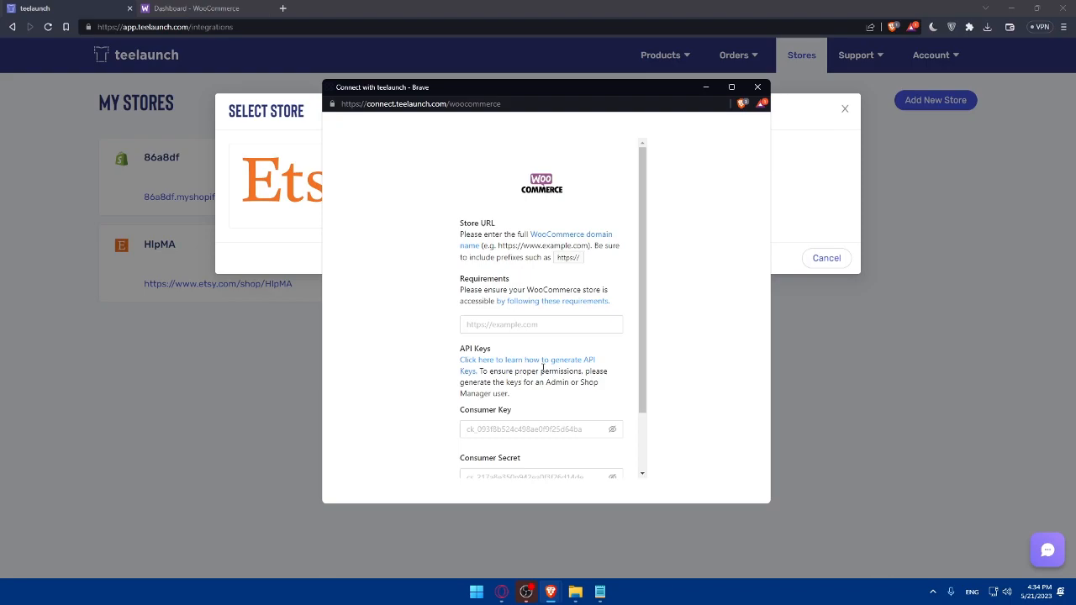
scroll(542, 367, down, 2)
scroll(559, 333, up, 2)
Close the WooCommerce connection window and the Select Store dialog
click(757, 87)
click(408, 160)
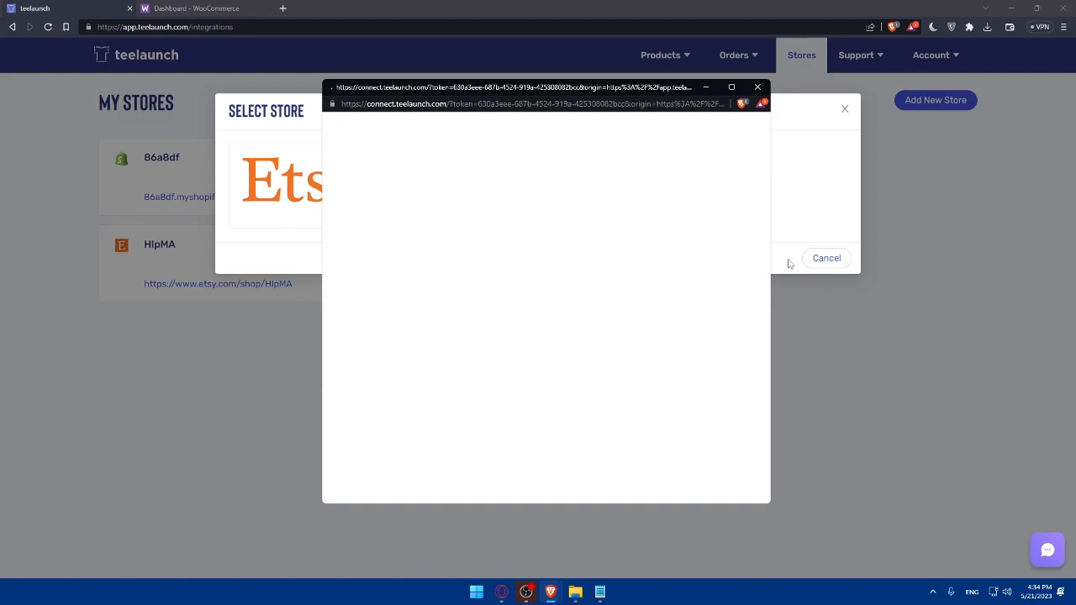
click(757, 87)
click(844, 109)
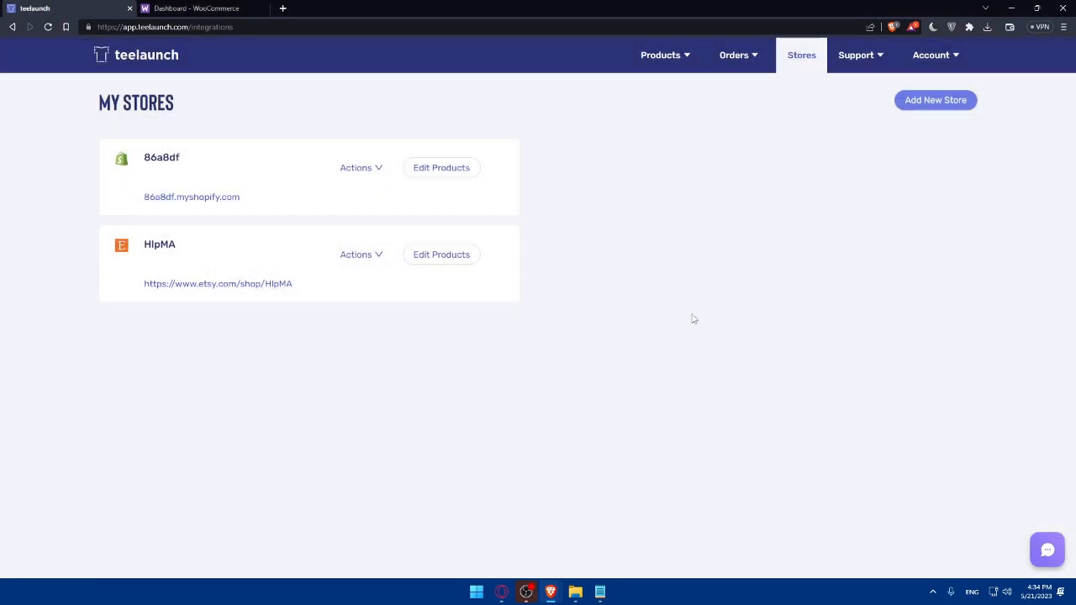
Glance at the WooCommerce dashboard, then open Products > Create in teelaunch
key(ctrl+Tab)
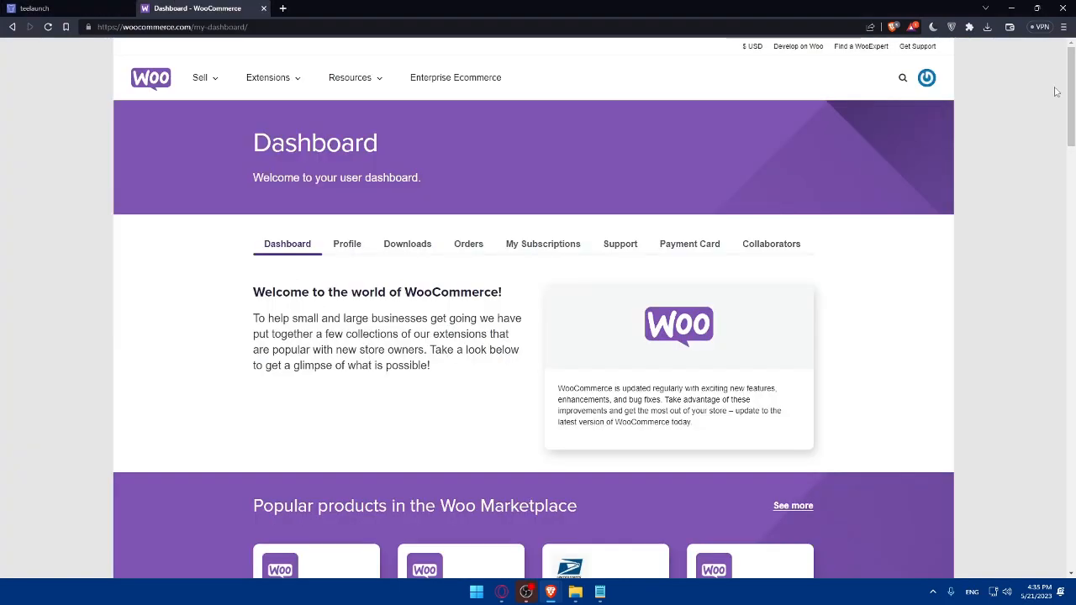
scroll(723, 168, down, 2)
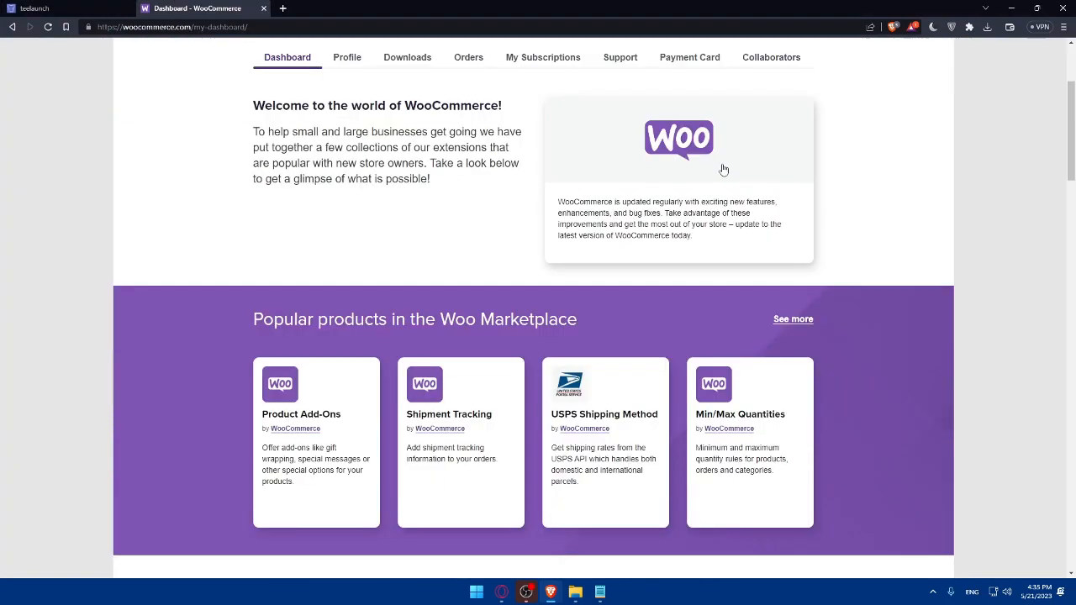
click(52, 7)
mouse_move(664, 59)
click(668, 103)
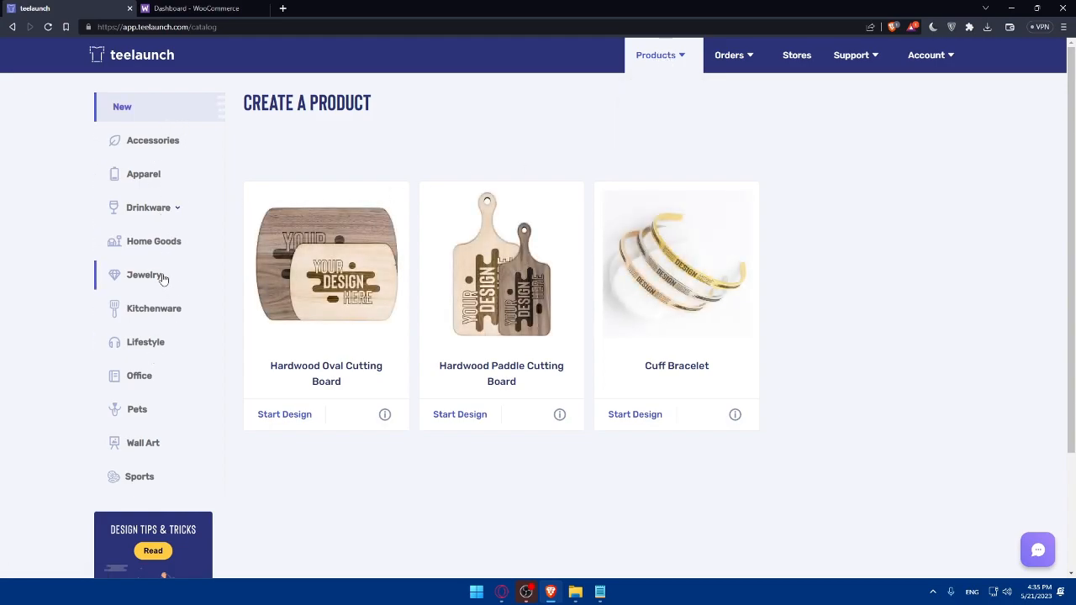
Start a 10oz Camping Mug design from the Drinkware category
click(172, 207)
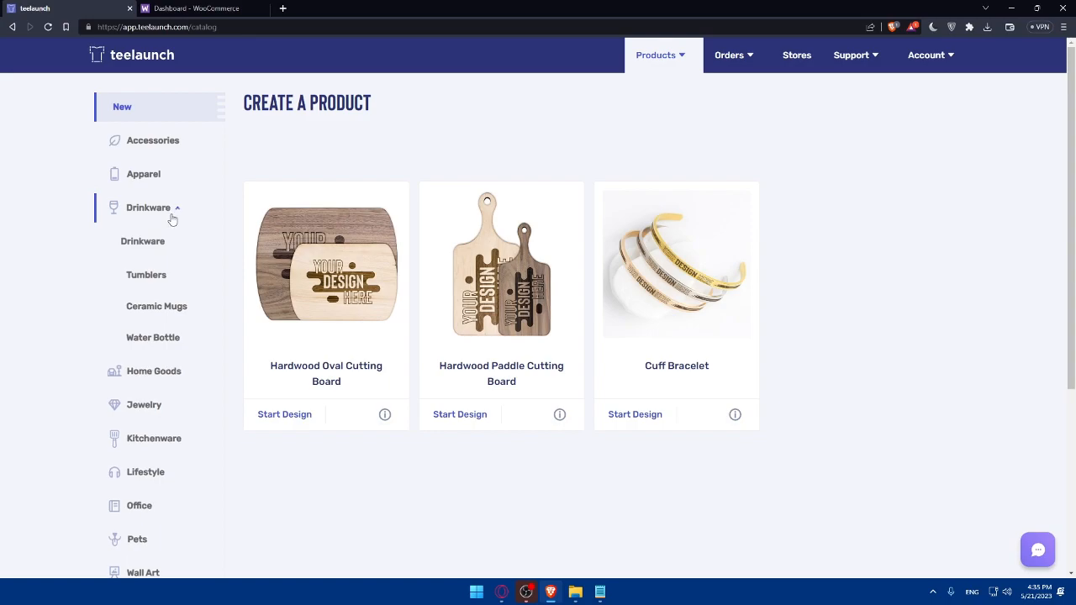
click(145, 244)
scroll(660, 254, down, 9)
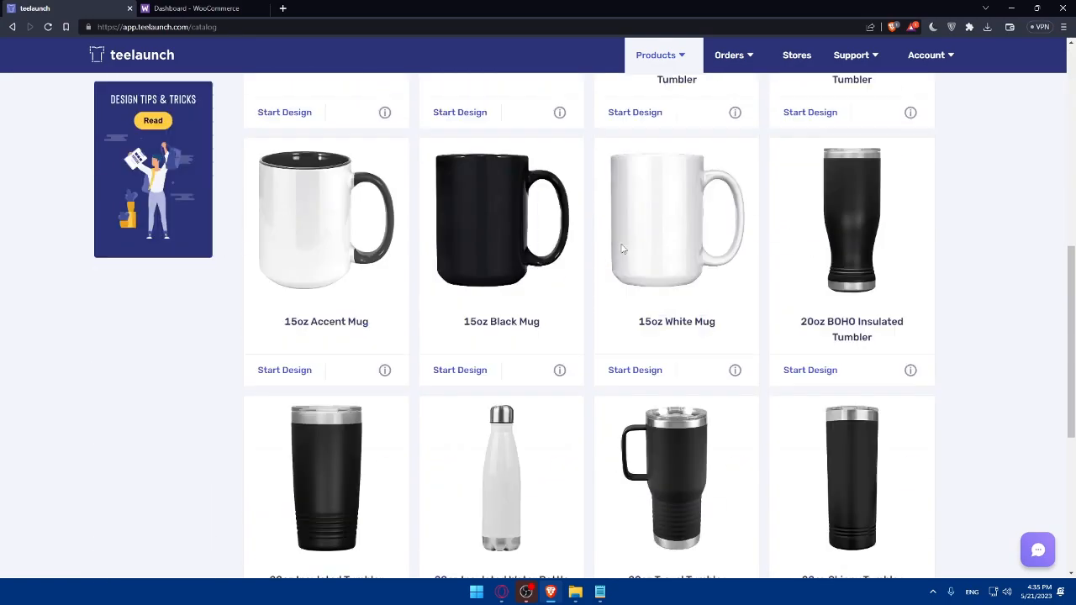
scroll(619, 251, up, 9)
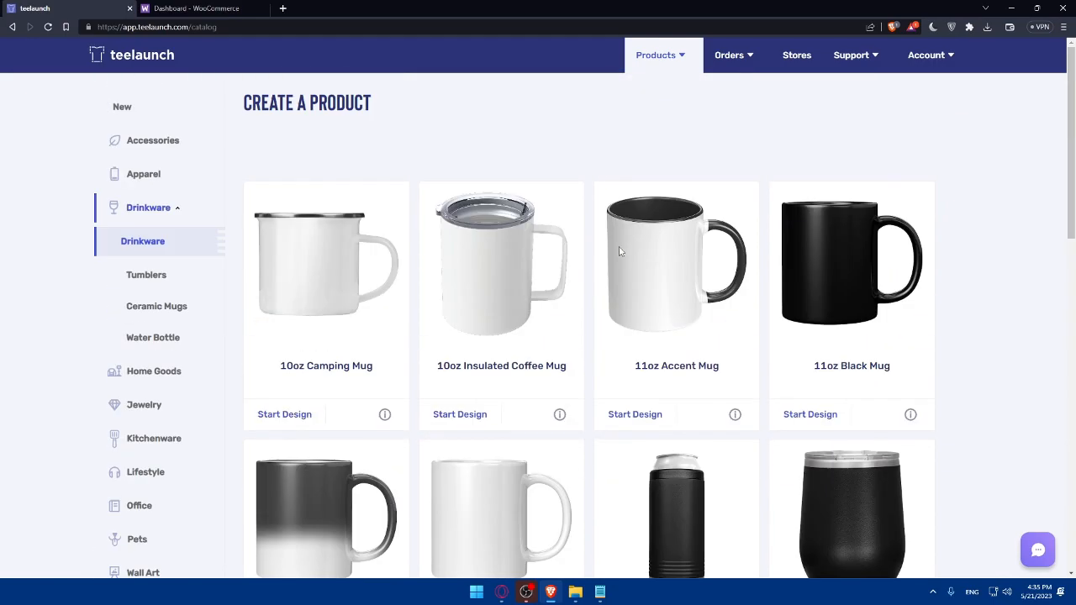
click(365, 258)
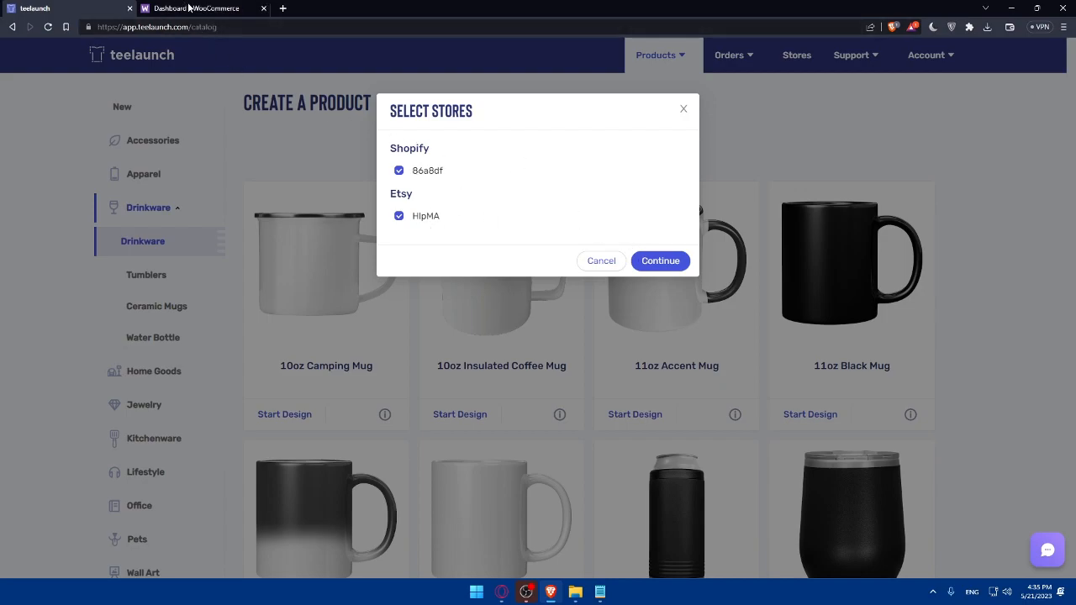
click(655, 261)
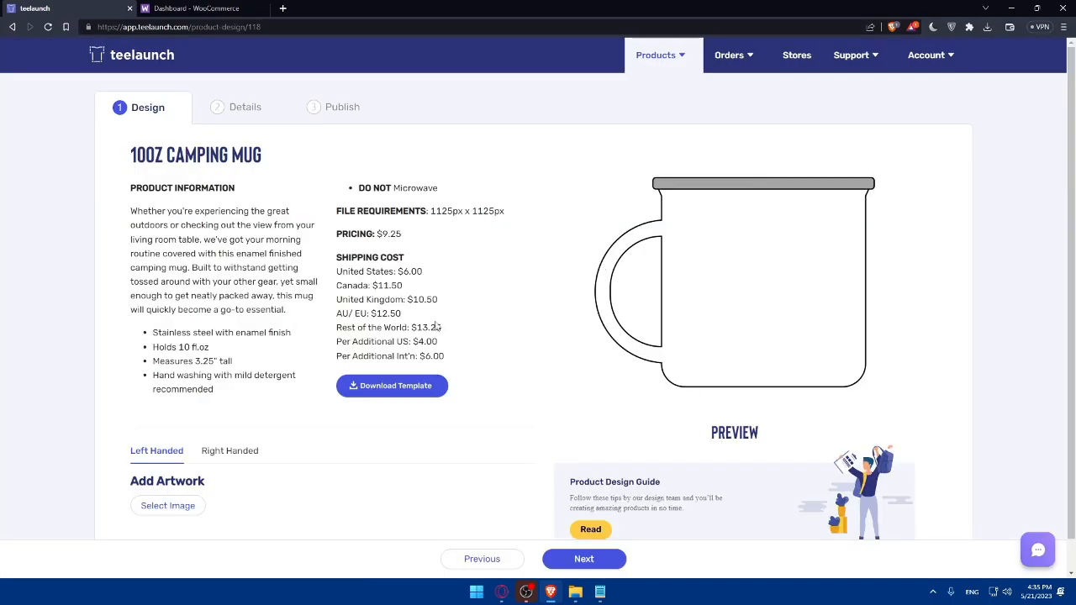
Add the Test.png artwork to the mug and move on to Details
scroll(437, 326, down, 1)
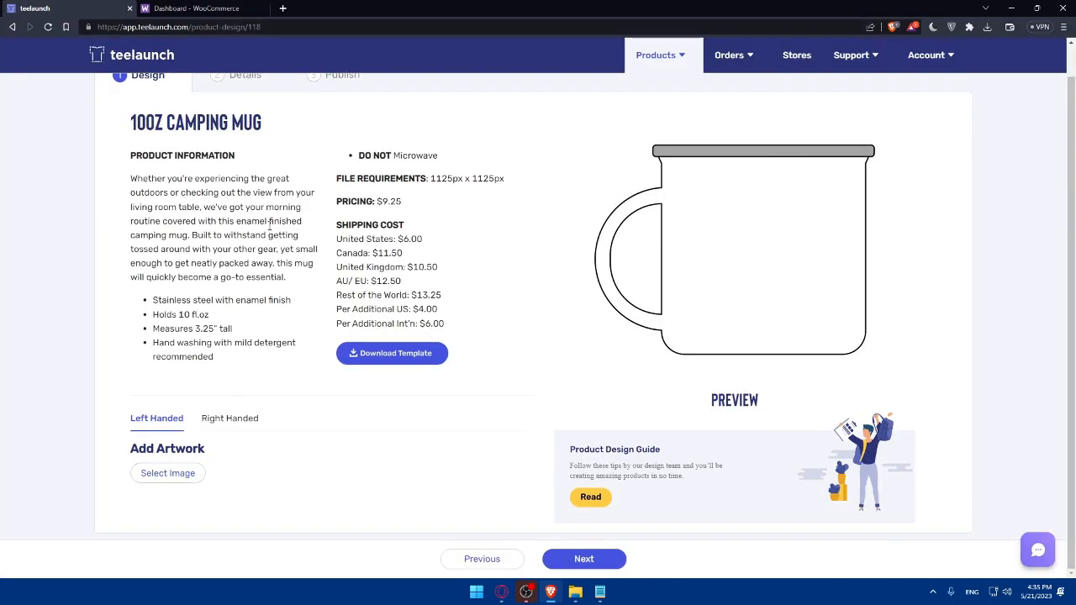
click(168, 473)
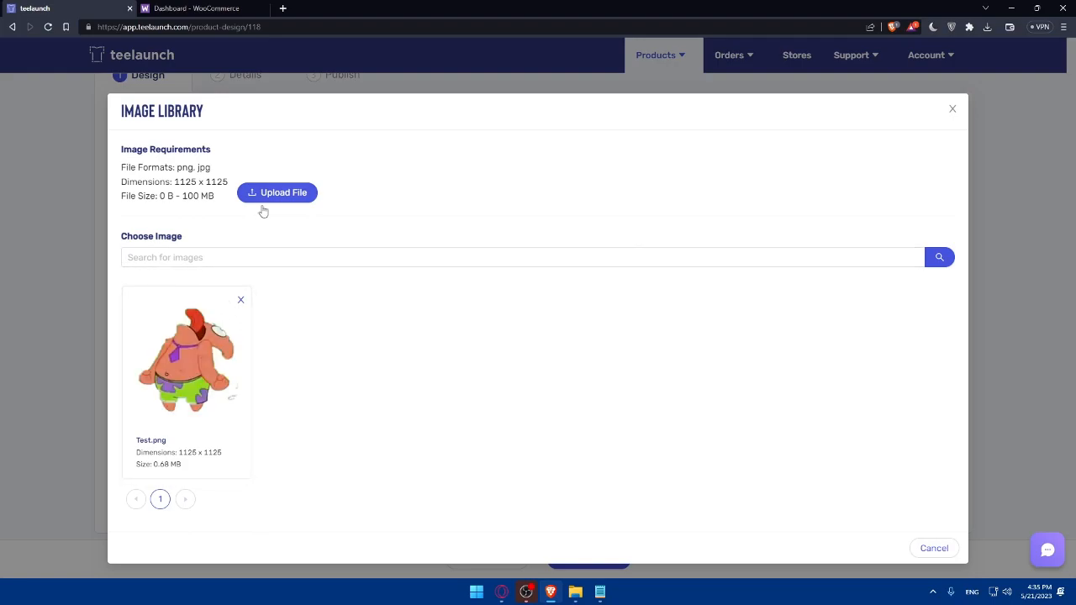
click(192, 373)
scroll(307, 284, down, 2)
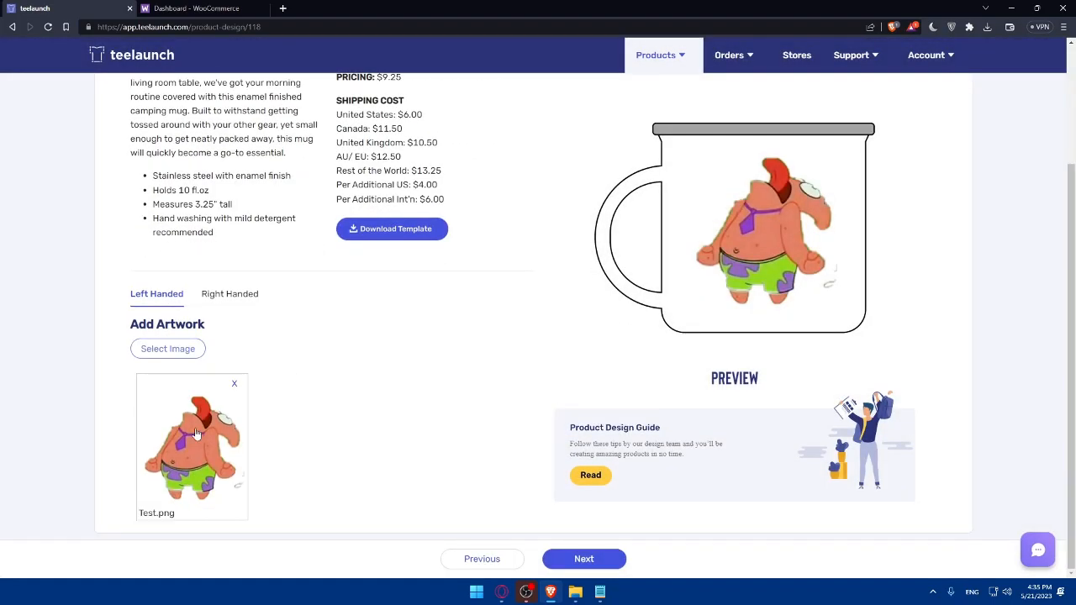
click(584, 559)
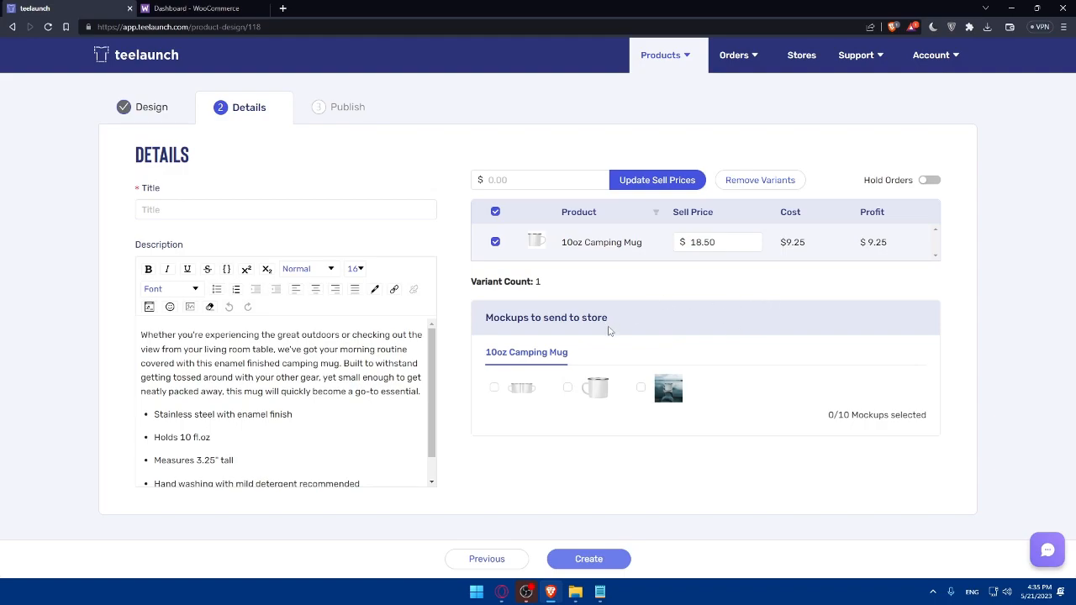
Title the camping mug product 'MUG test' and create it
scroll(257, 377, down, 1)
scroll(245, 433, up, 1)
click(354, 269)
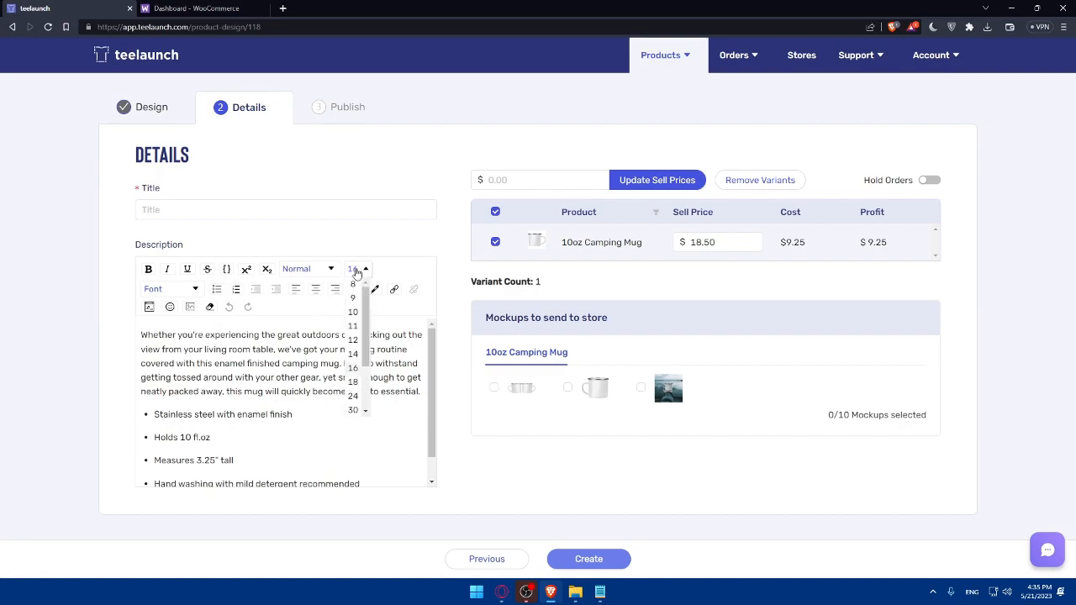
click(445, 243)
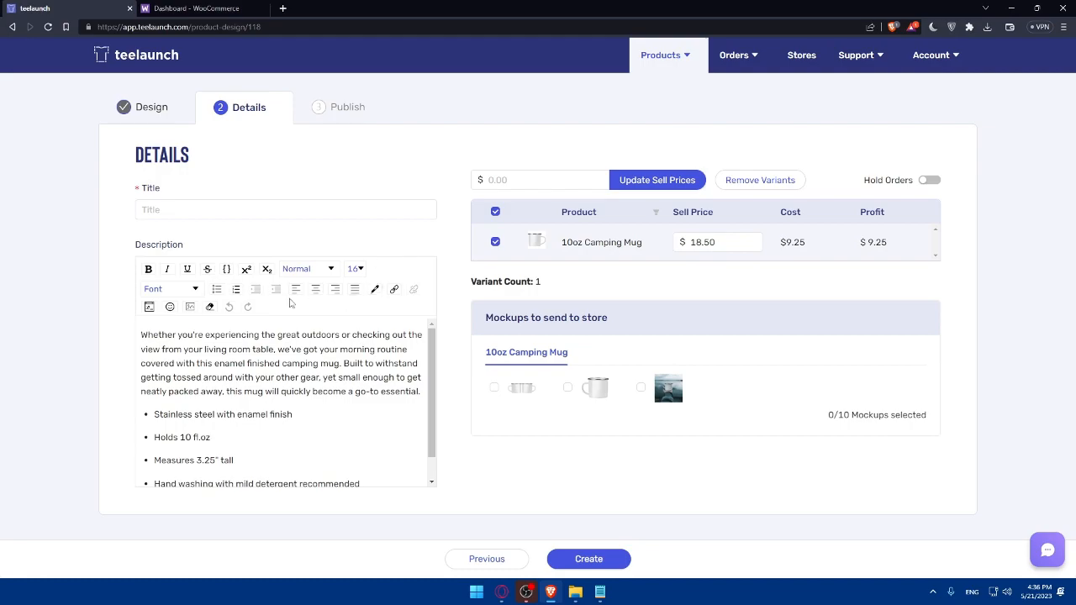
click(200, 216)
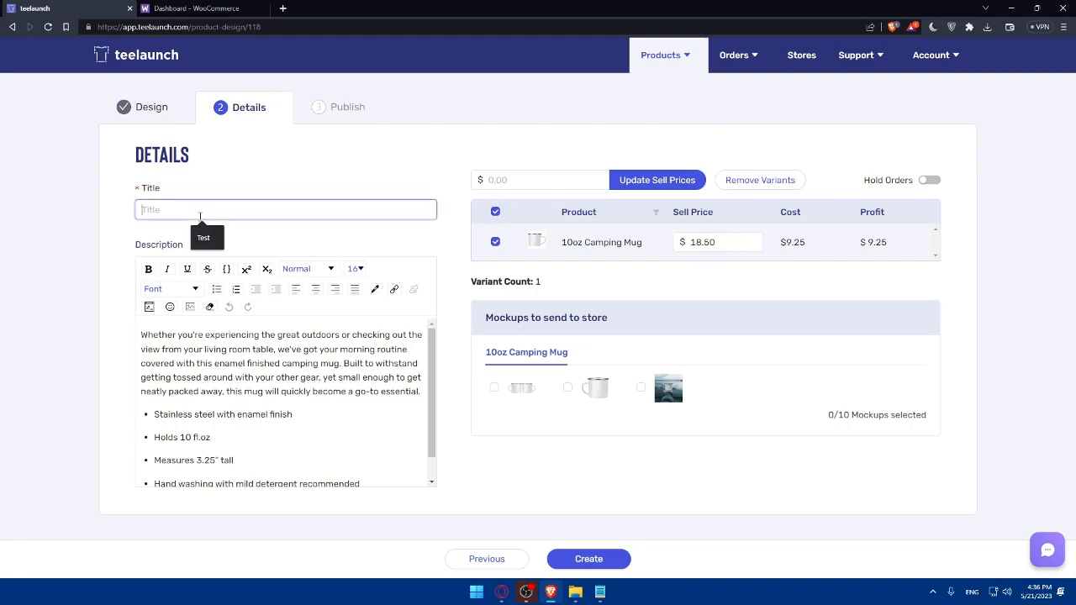
text(MUG)
key(BackSpace)
text(test)
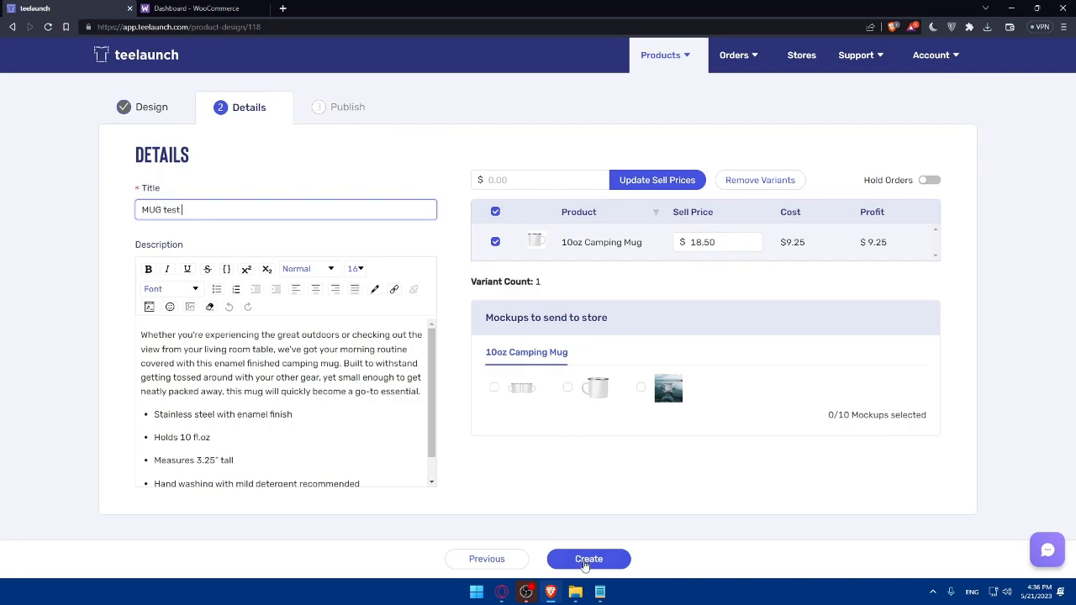
click(586, 563)
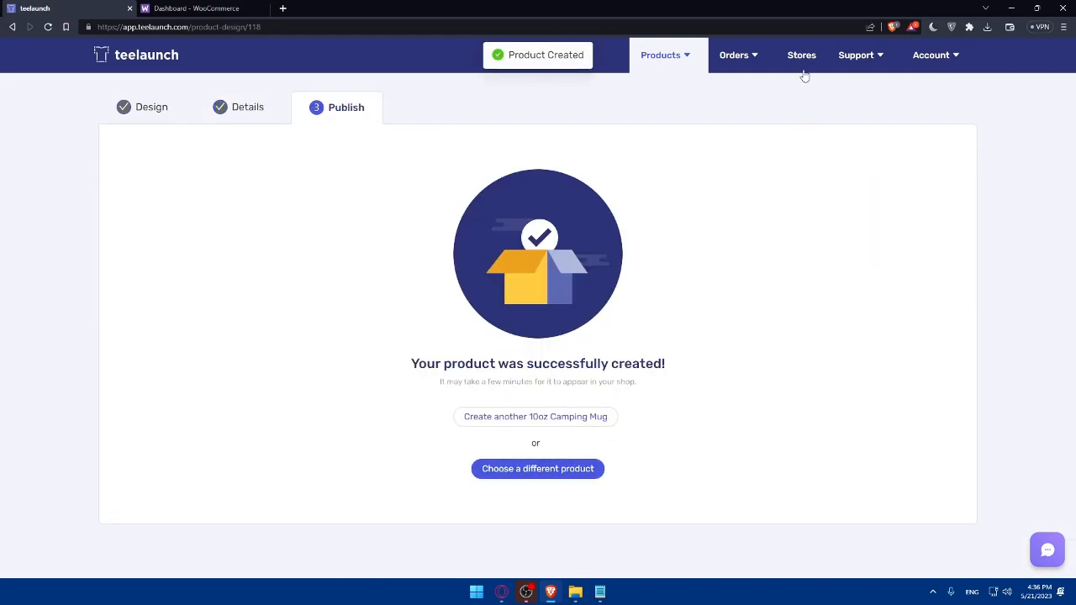
In My Products, select only MUG test and choose Send to Store for it
mouse_move(694, 64)
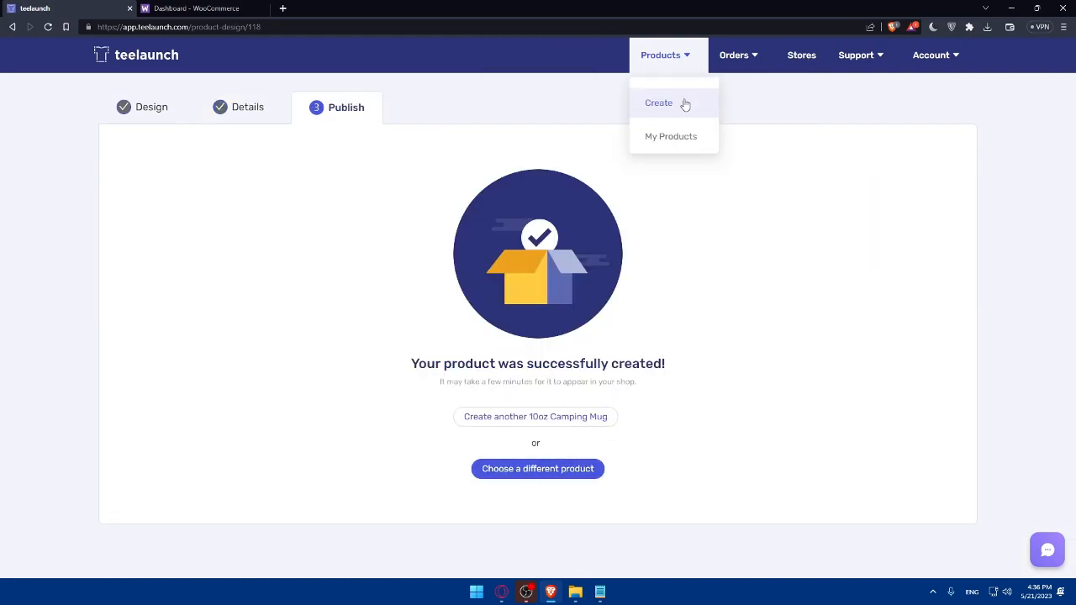
click(665, 136)
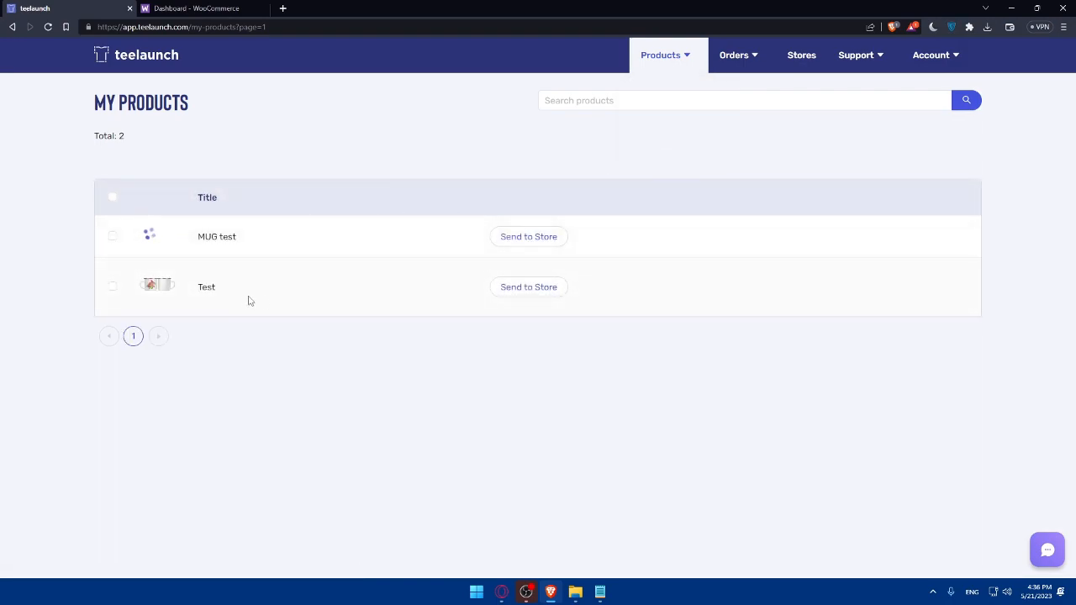
click(112, 197)
click(113, 197)
click(113, 236)
click(111, 286)
click(113, 236)
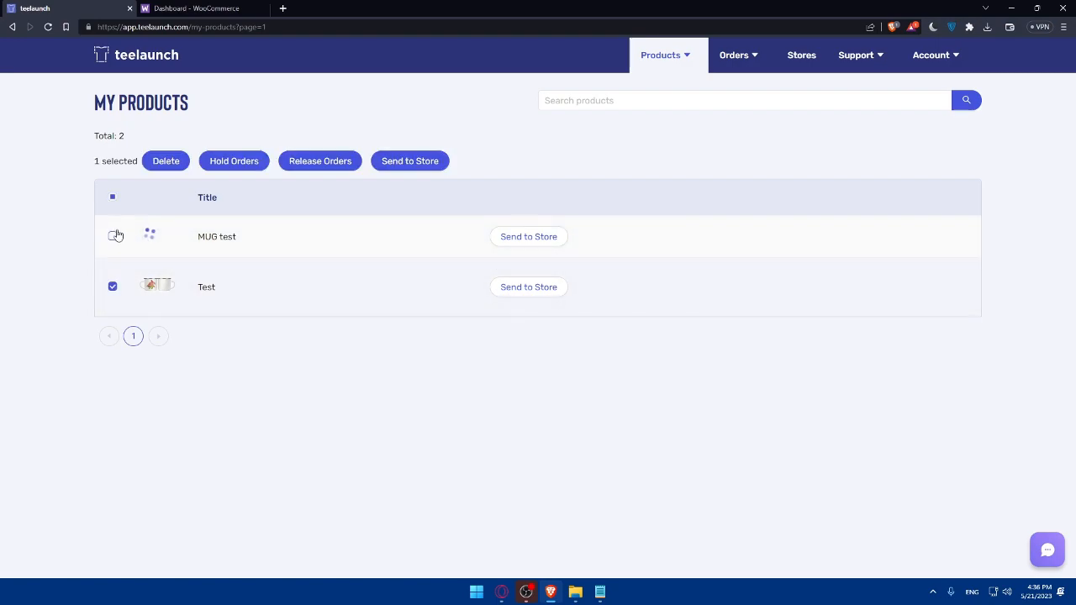
click(113, 238)
click(512, 240)
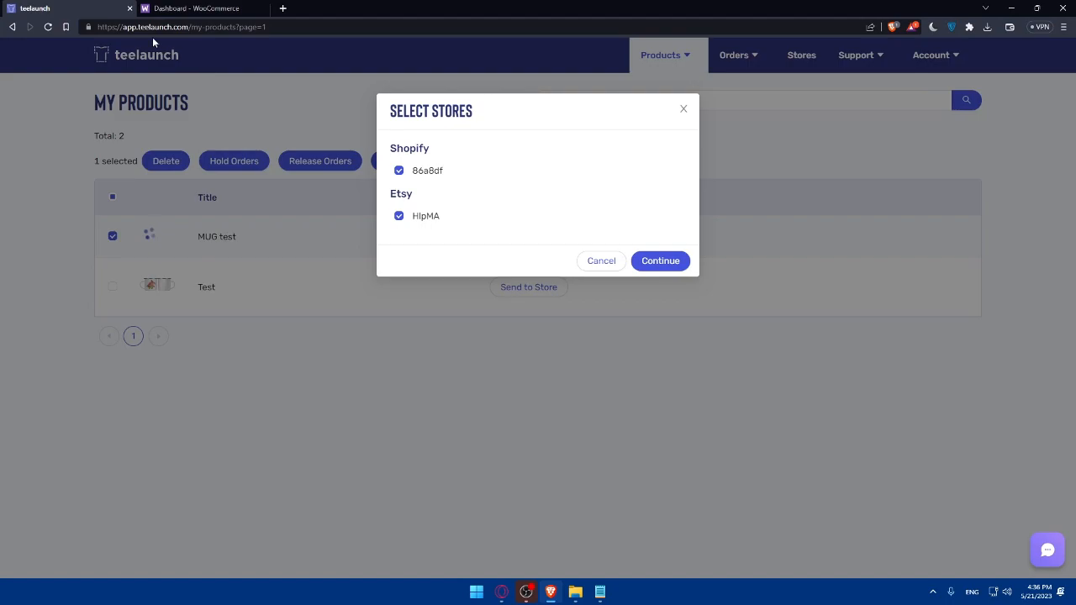
Close the WooCommerce connect popup and Select Store dialog, then untick MUG test and cancel sending
click(207, 7)
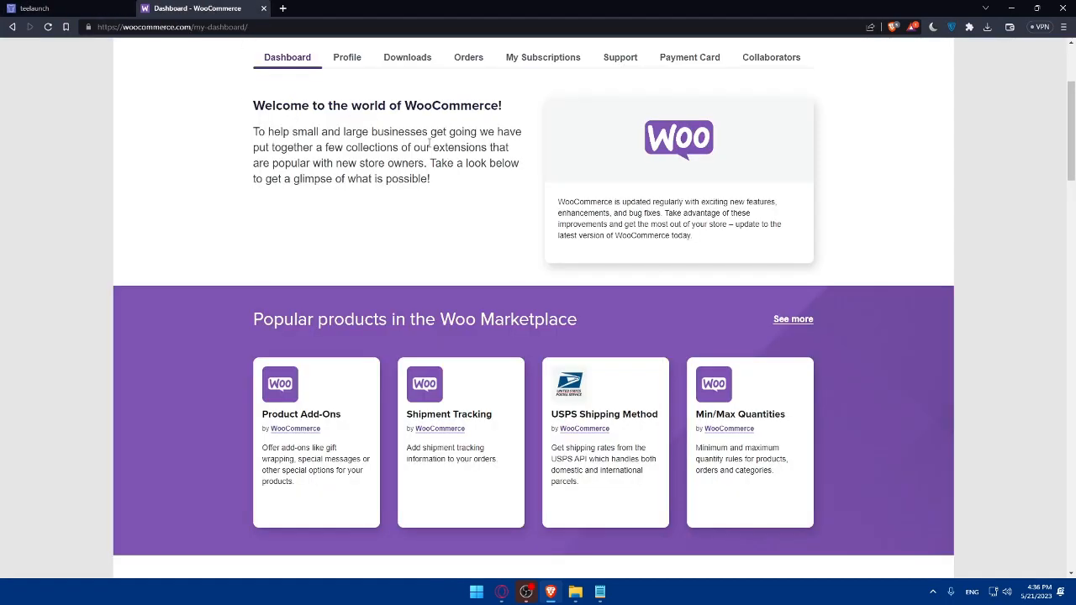
key(ctrl+Tab)
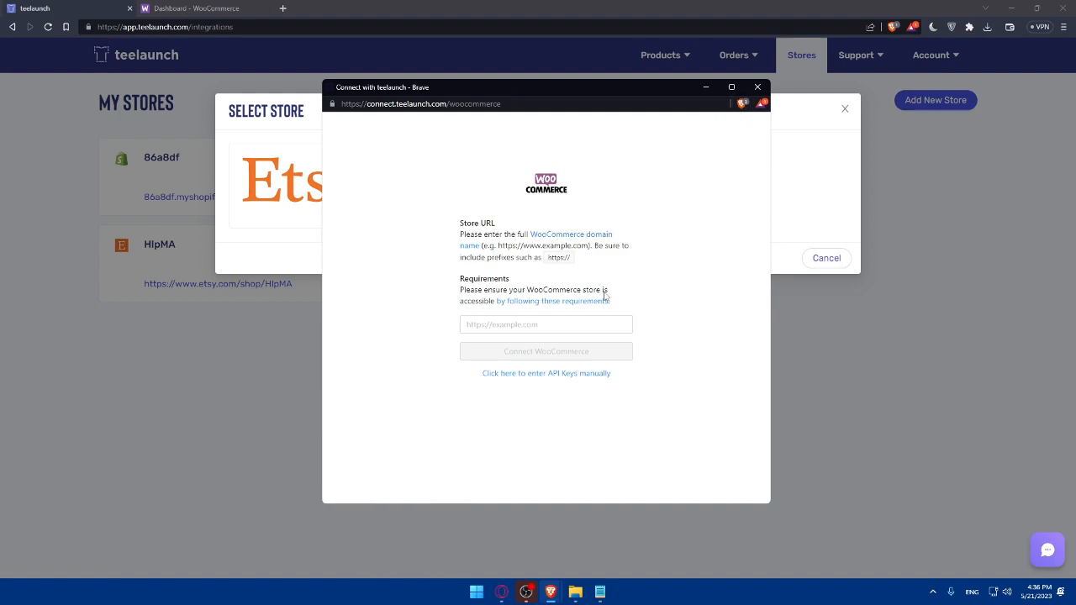
click(570, 318)
click(755, 87)
click(844, 109)
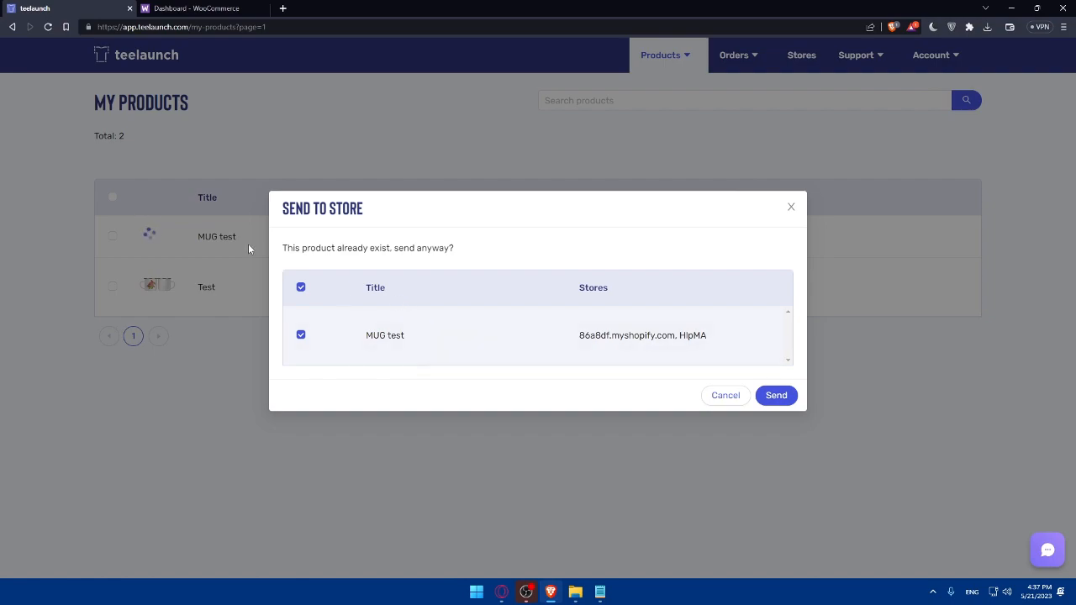
click(301, 287)
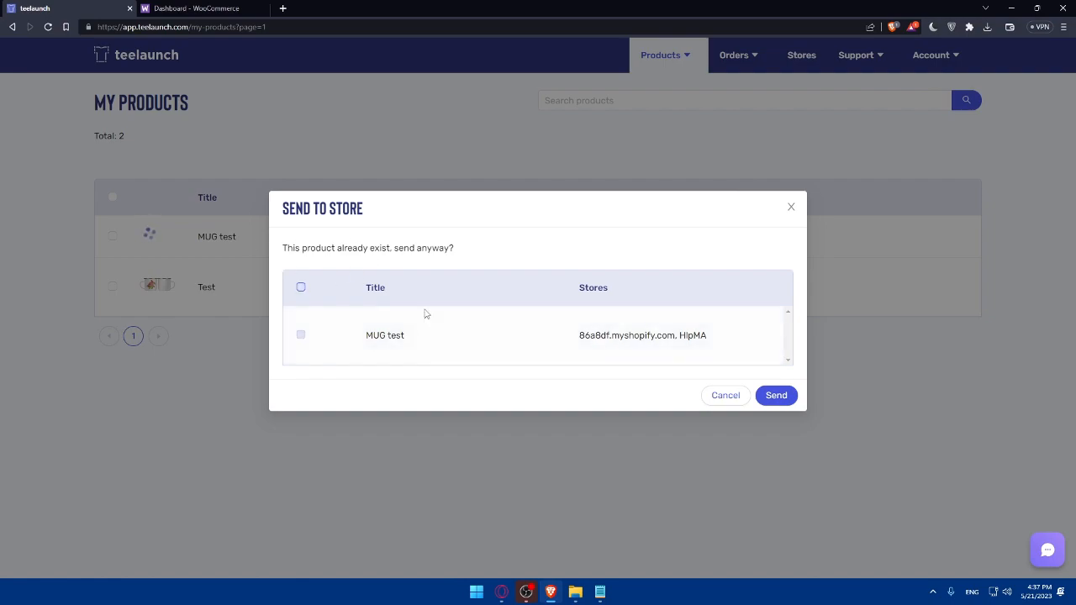
click(725, 400)
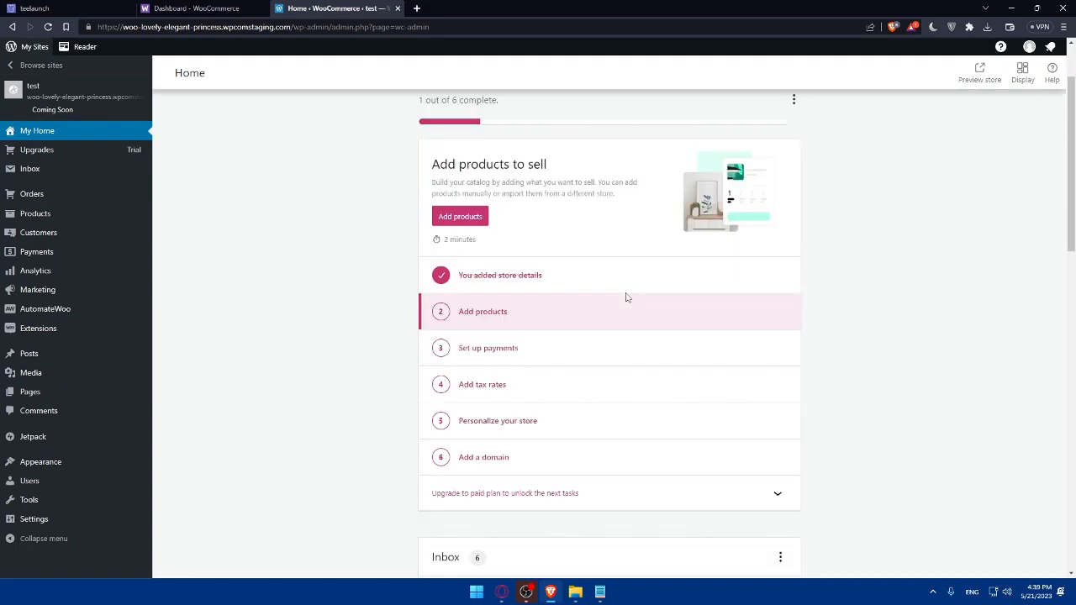
Scroll through the test store's setup checklist showing 1 of 6 tasks complete
scroll(612, 327, down, 3)
scroll(576, 253, up, 3)
click(33, 8)
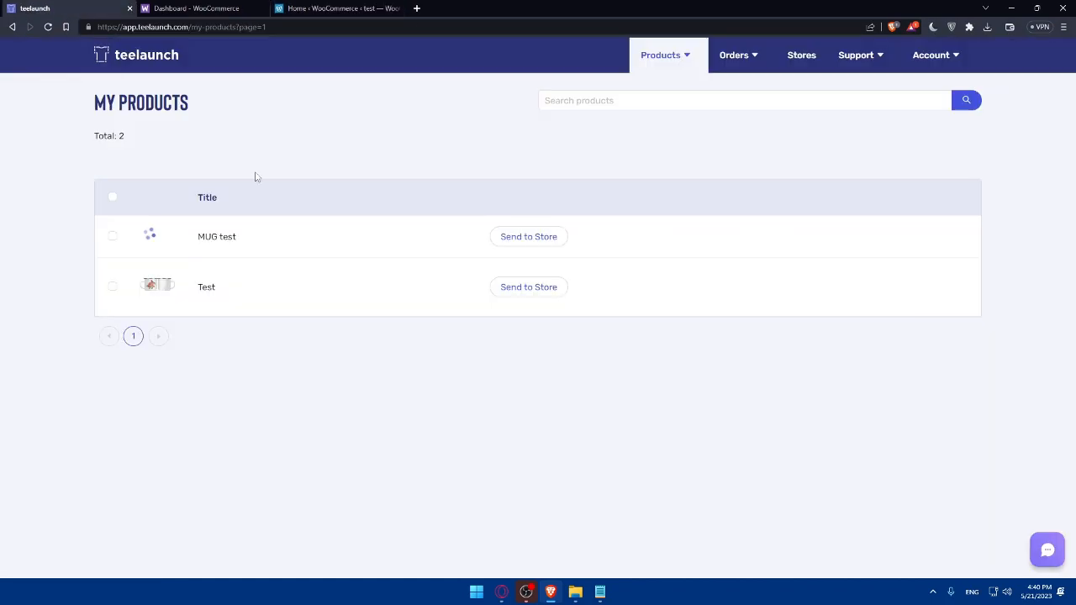
mouse_move(661, 55)
click(659, 103)
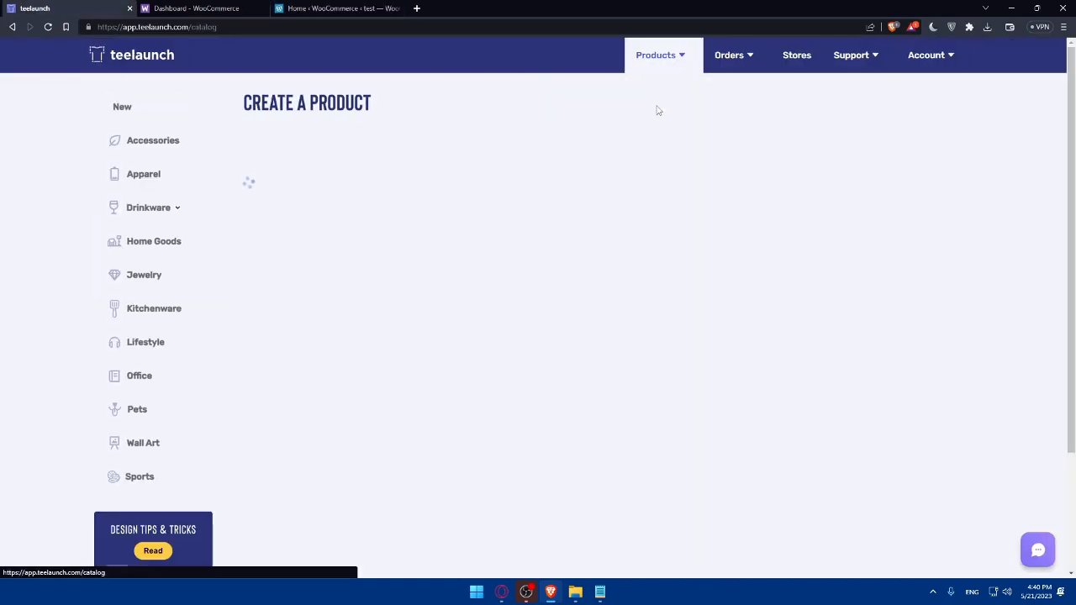
click(336, 8)
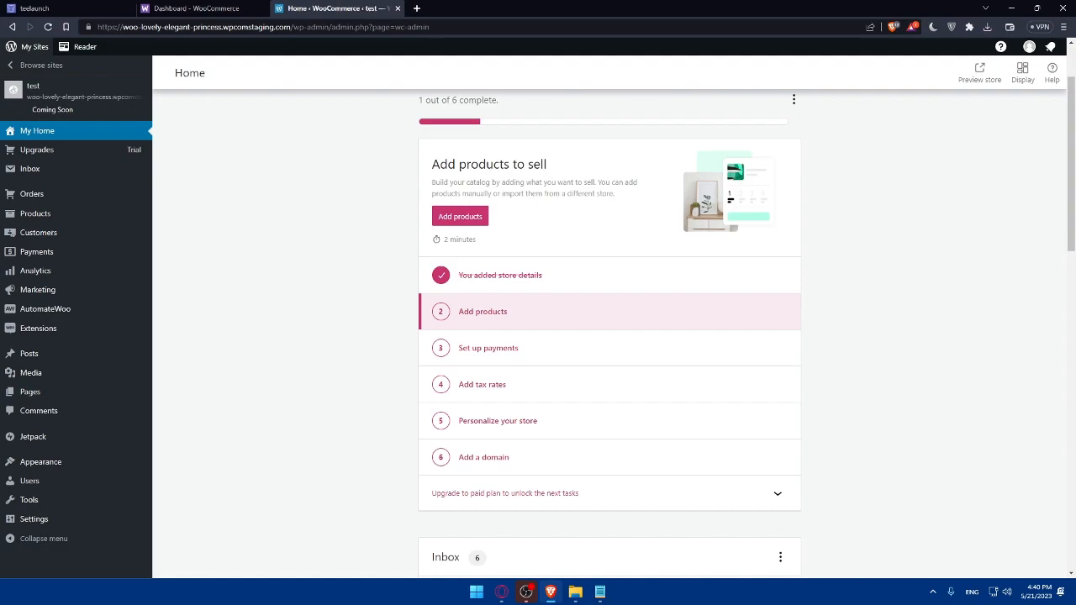
click(4, 8)
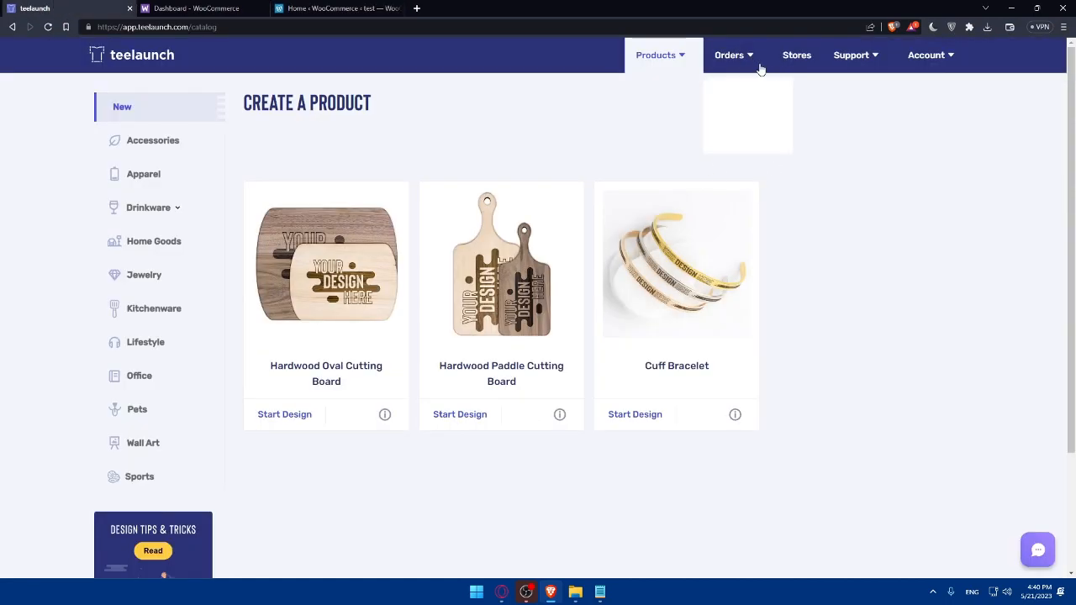
mouse_move(686, 65)
click(666, 134)
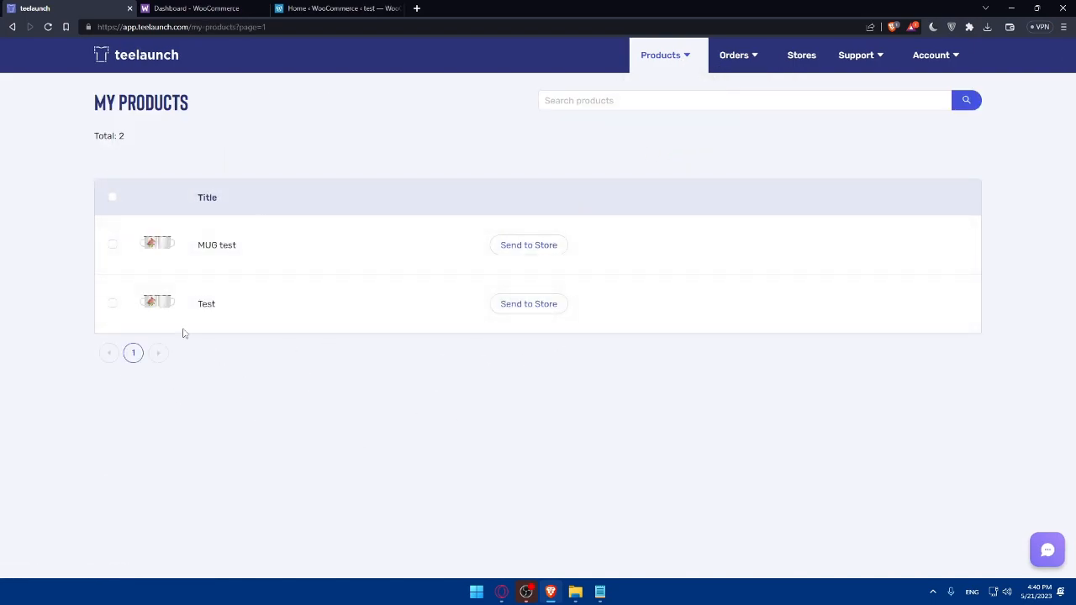
click(323, 7)
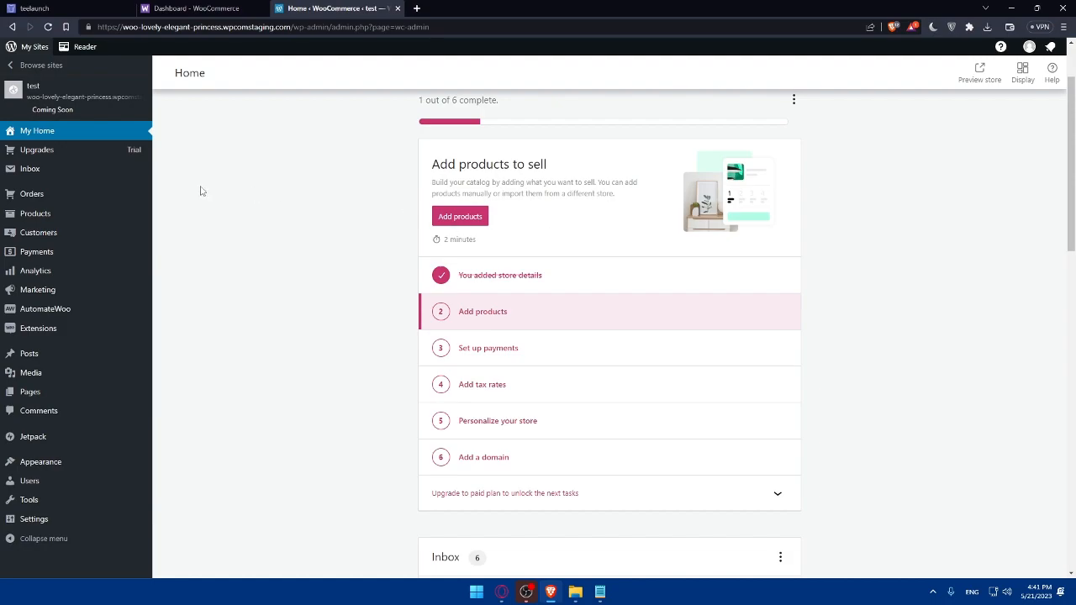
In teelaunch, open the Create a Product catalog from the Products menu
click(92, 10)
click(665, 65)
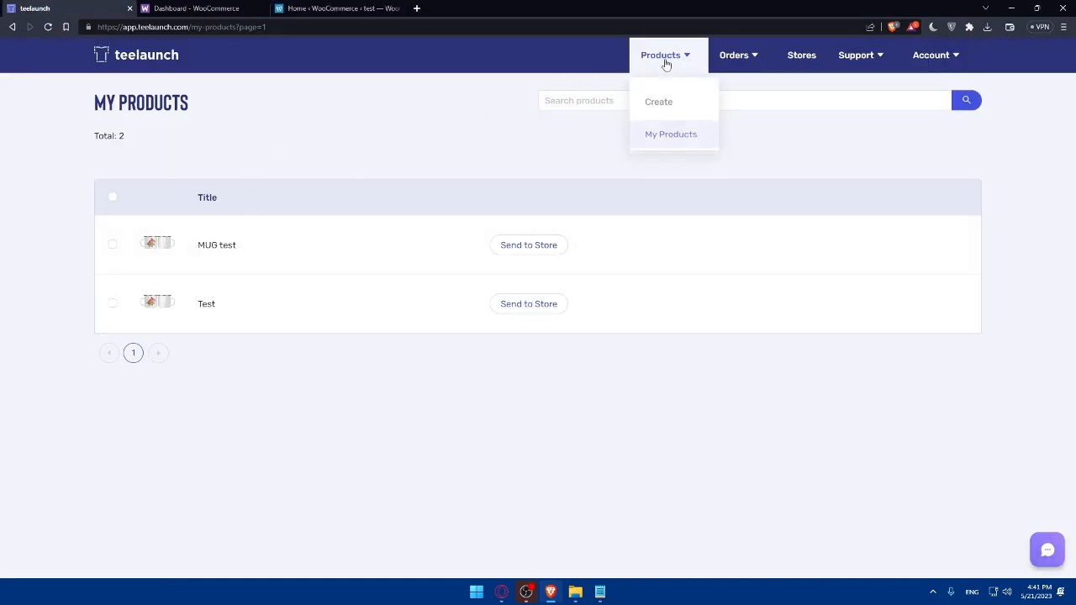
click(681, 107)
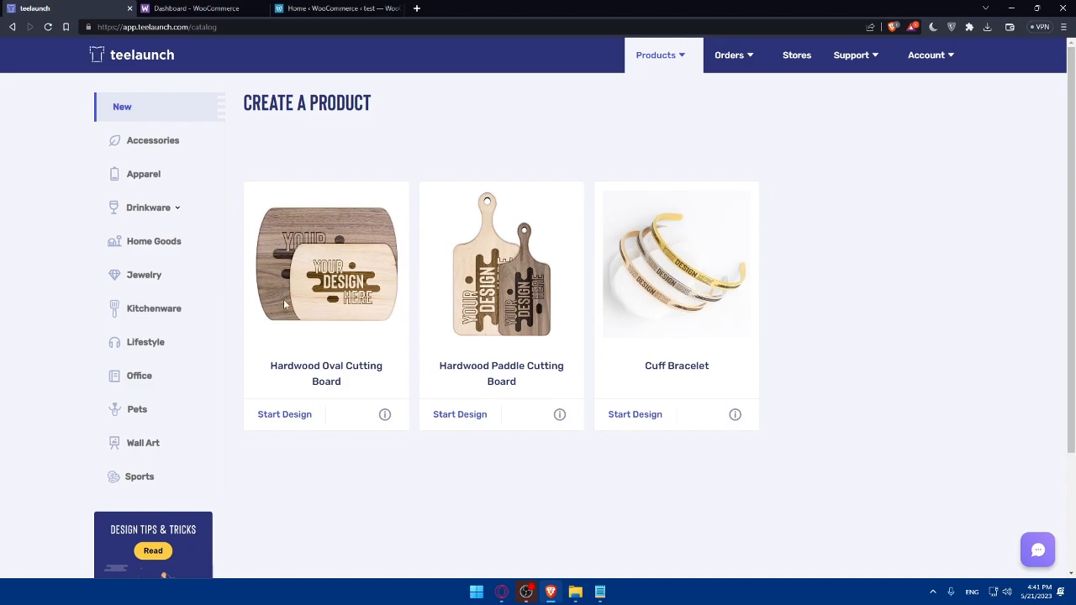
Preview the WooCommerce test store's live Shop page, showing four apparel items and no mug
click(340, 8)
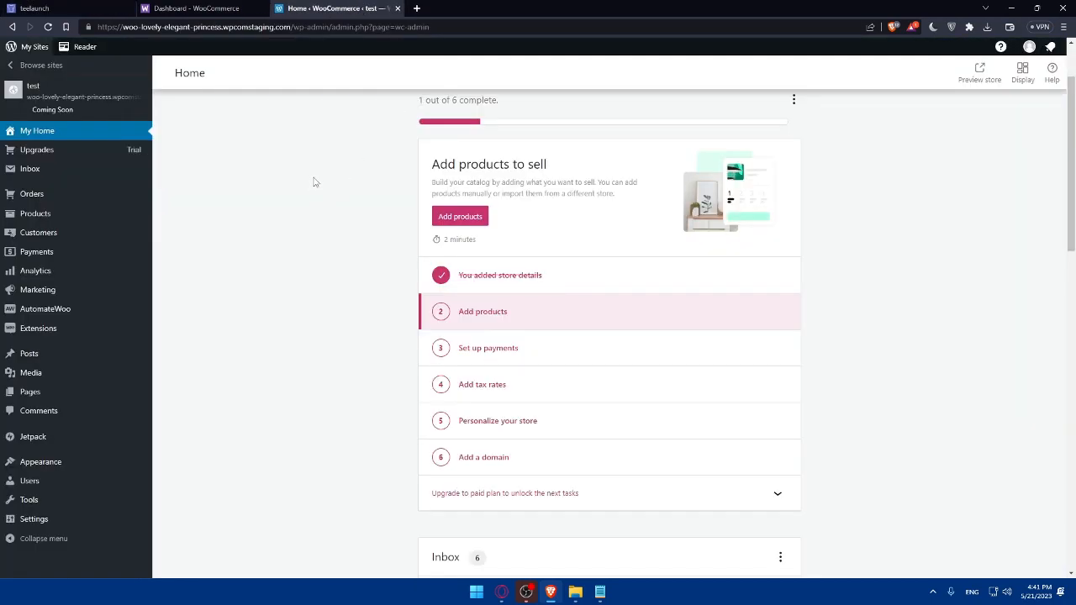
scroll(564, 284, down, 10)
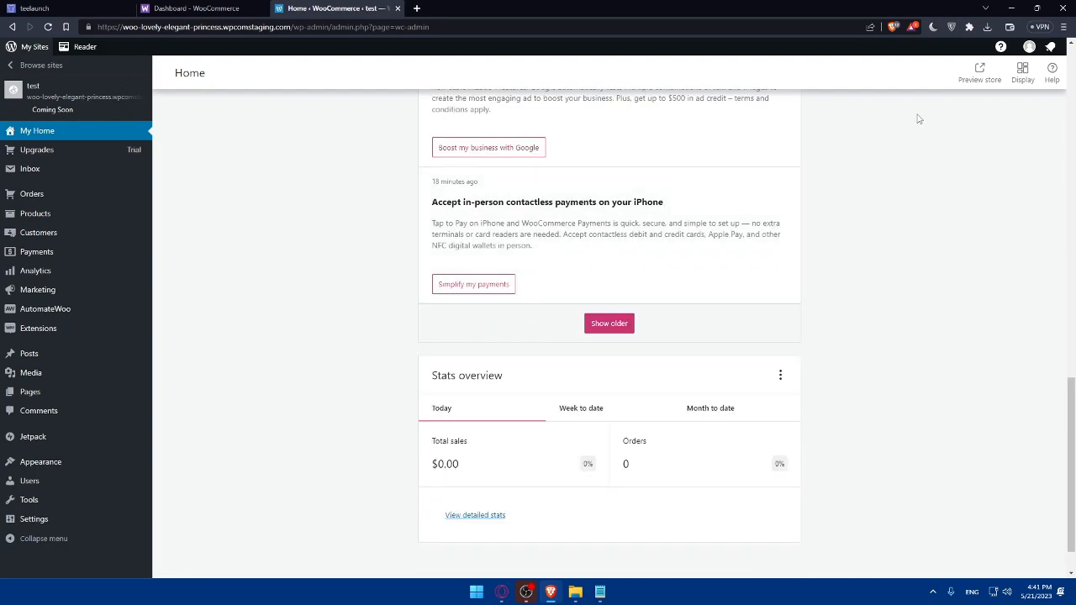
click(975, 74)
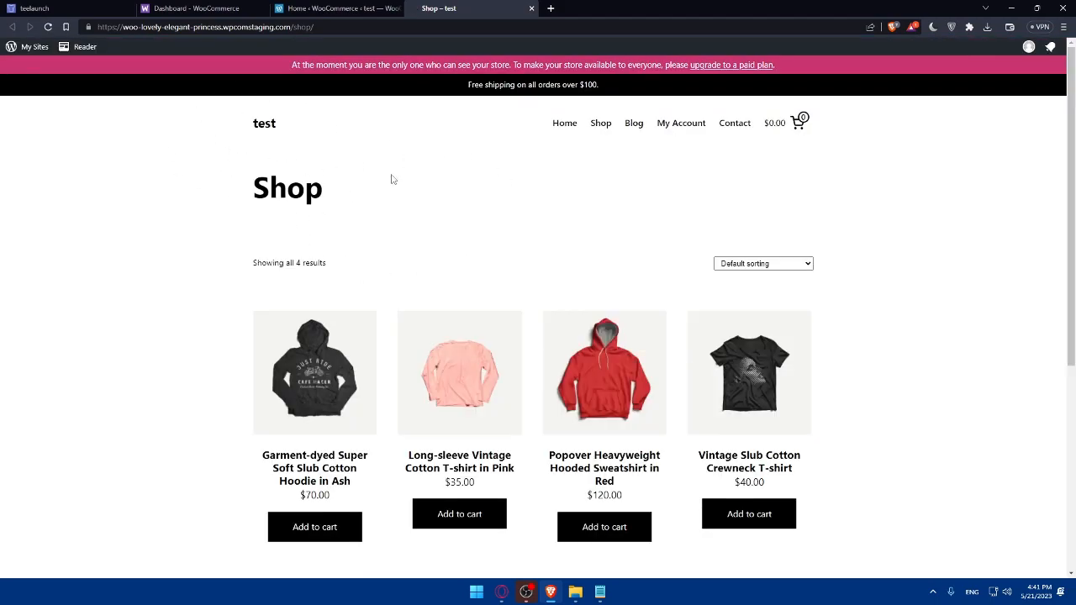
click(34, 9)
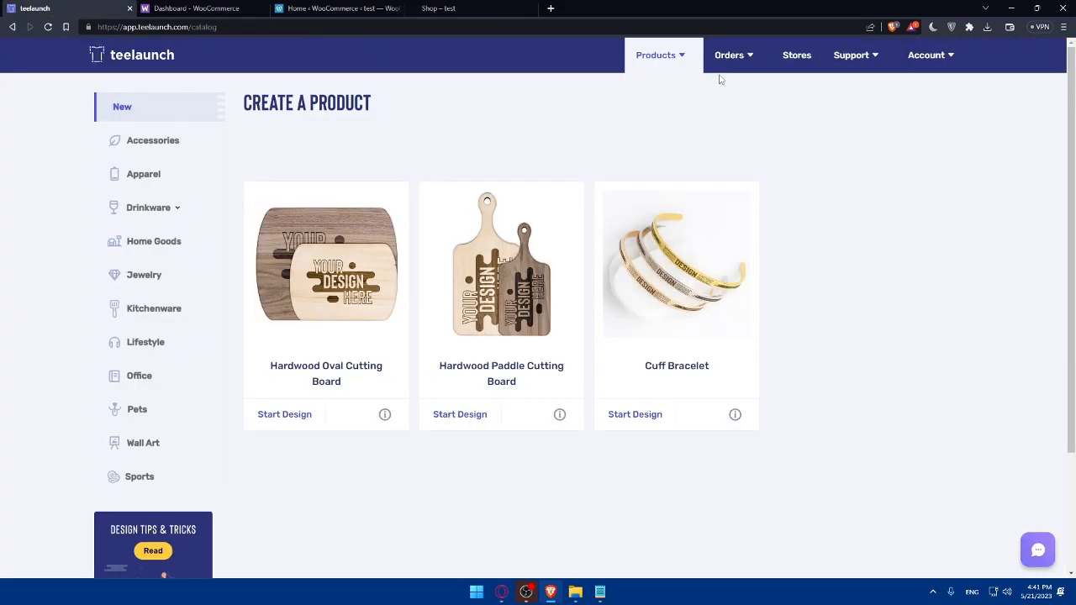
click(782, 56)
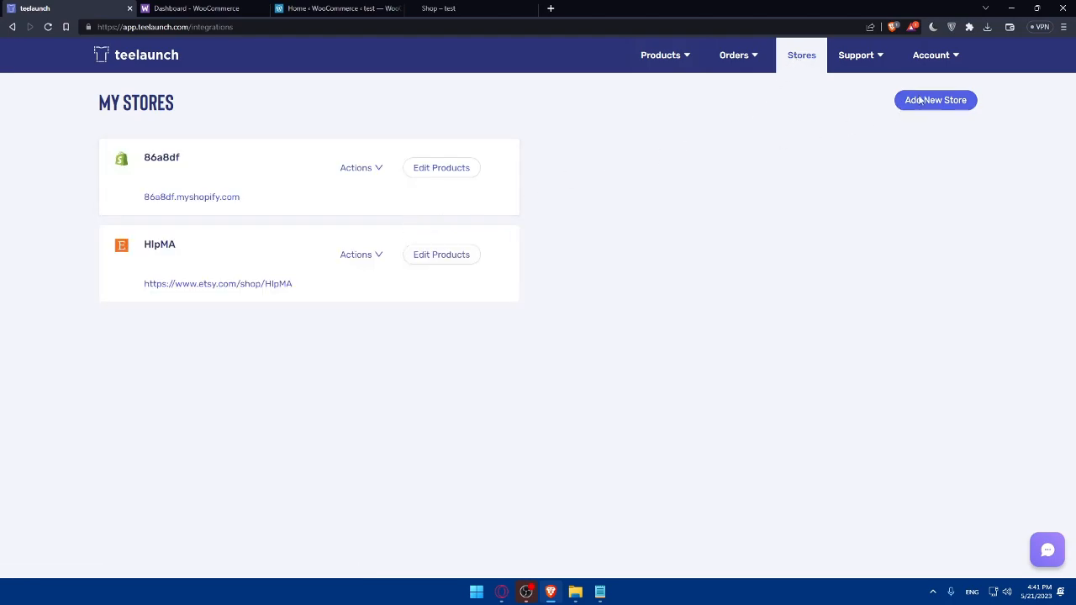
click(898, 105)
click(521, 180)
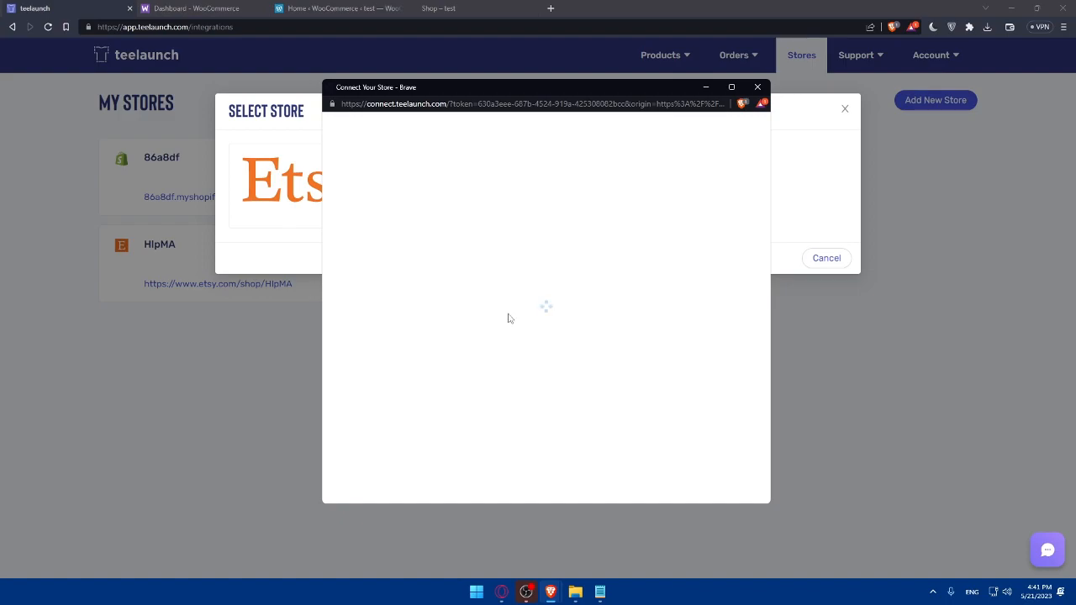
click(452, 6)
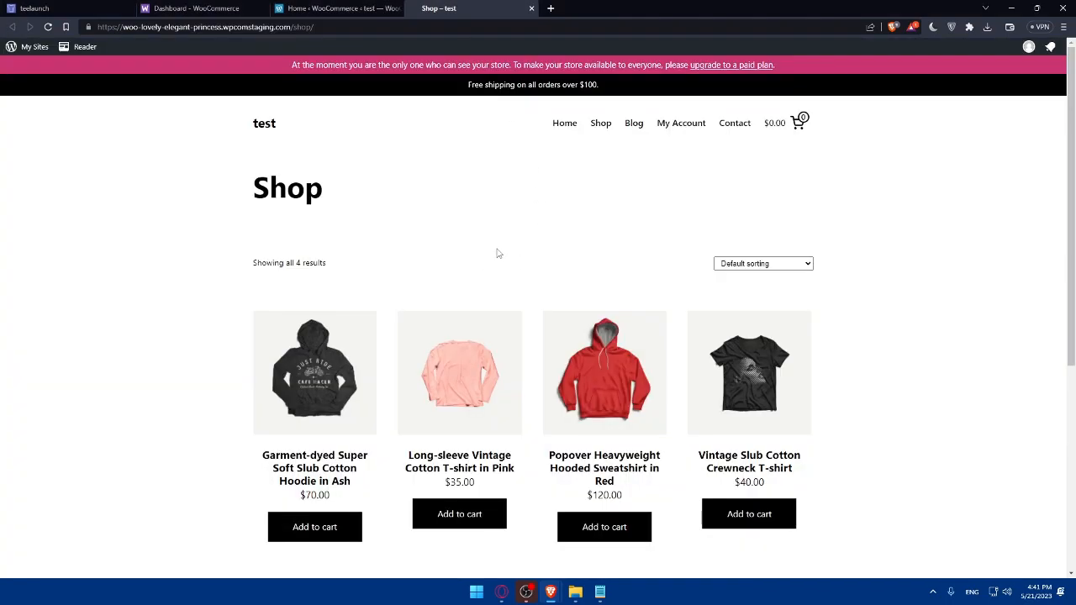
scroll(437, 225, down, 3)
scroll(449, 252, up, 3)
Close the Shop – test preview to return to WooCommerce Home, showing $0.00 sales and 0 orders
click(532, 9)
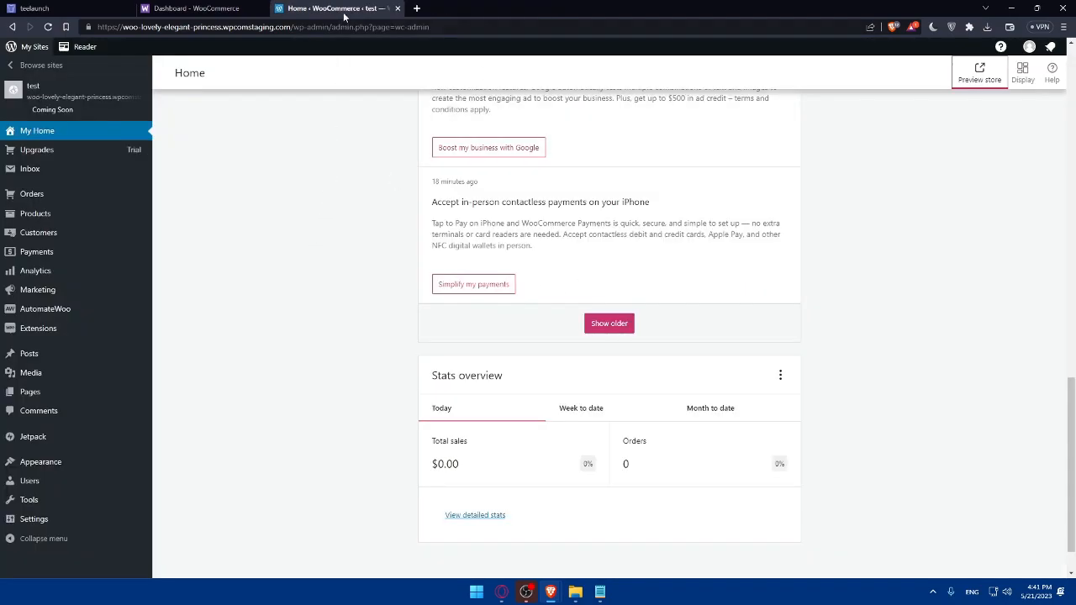